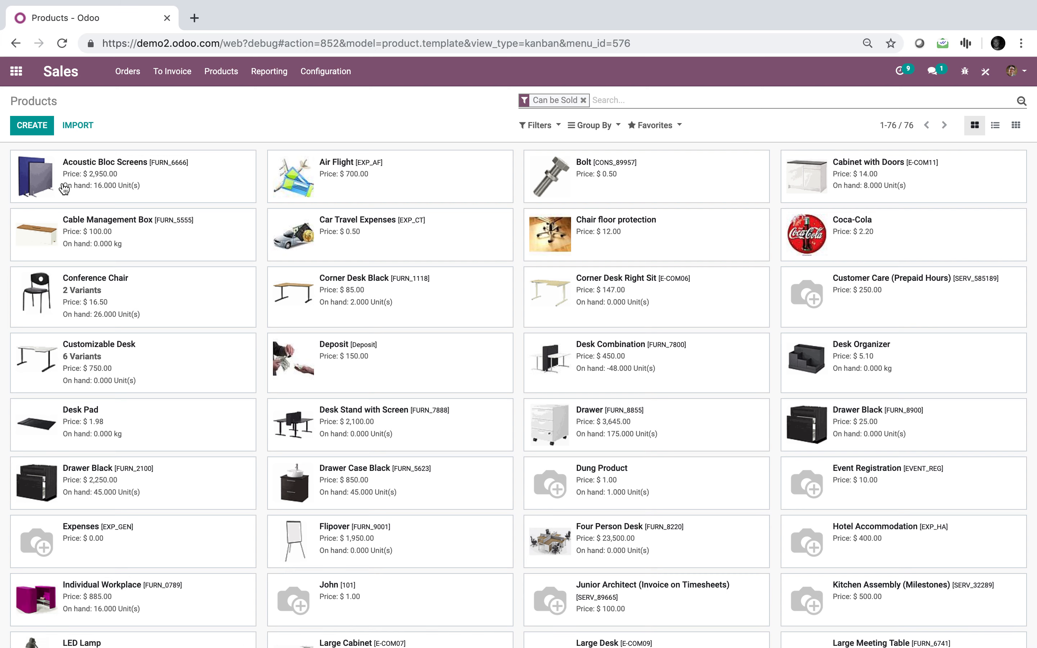
Try to create a product named Bob with internal reference 1, and discard the unsaved record
left_click(30, 126)
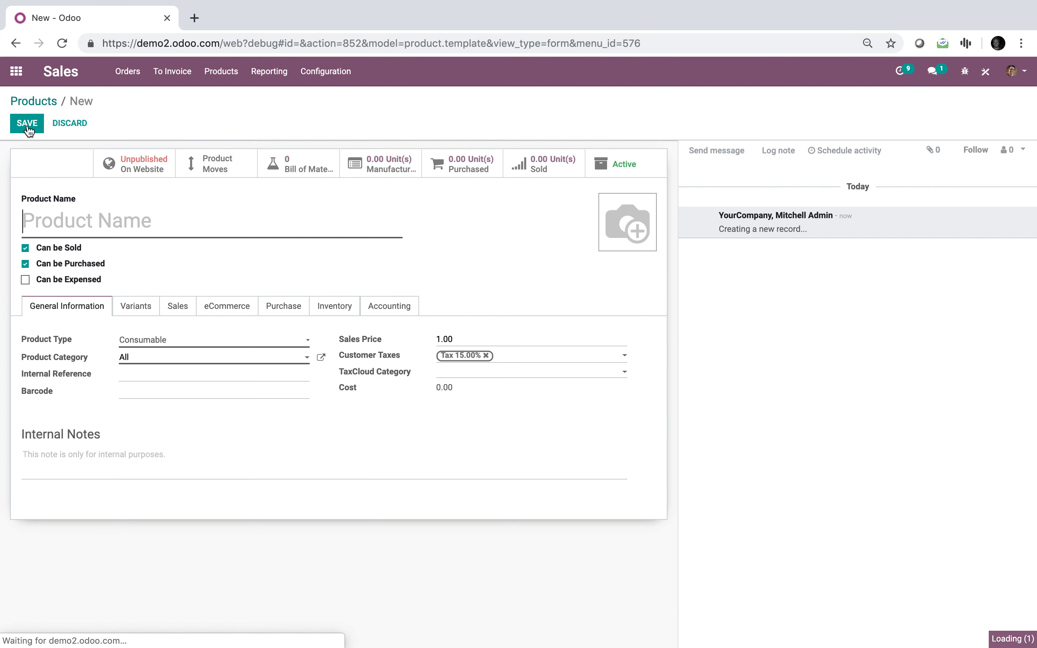
type("Bob")
left_click(146, 381)
type("1")
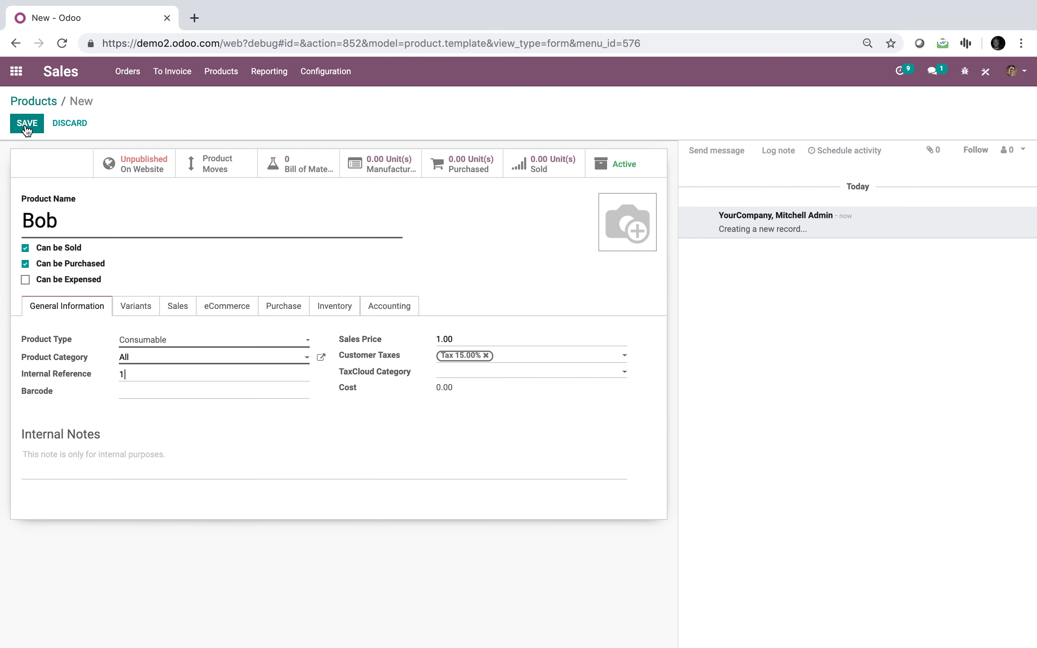
left_click(28, 128)
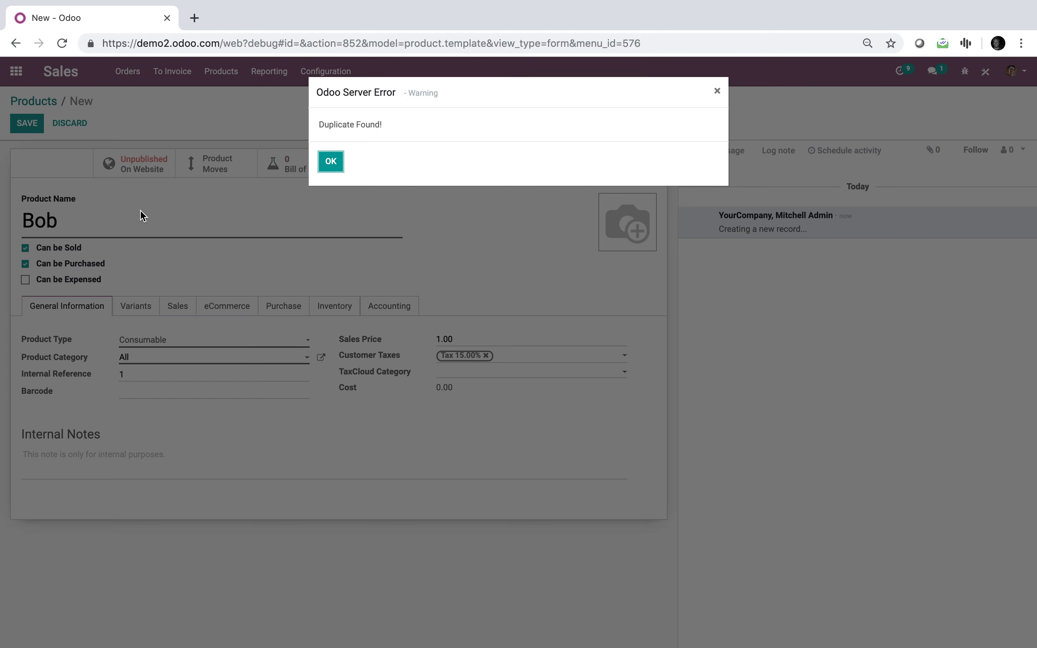
left_click(331, 162)
left_click(33, 101)
left_click(331, 163)
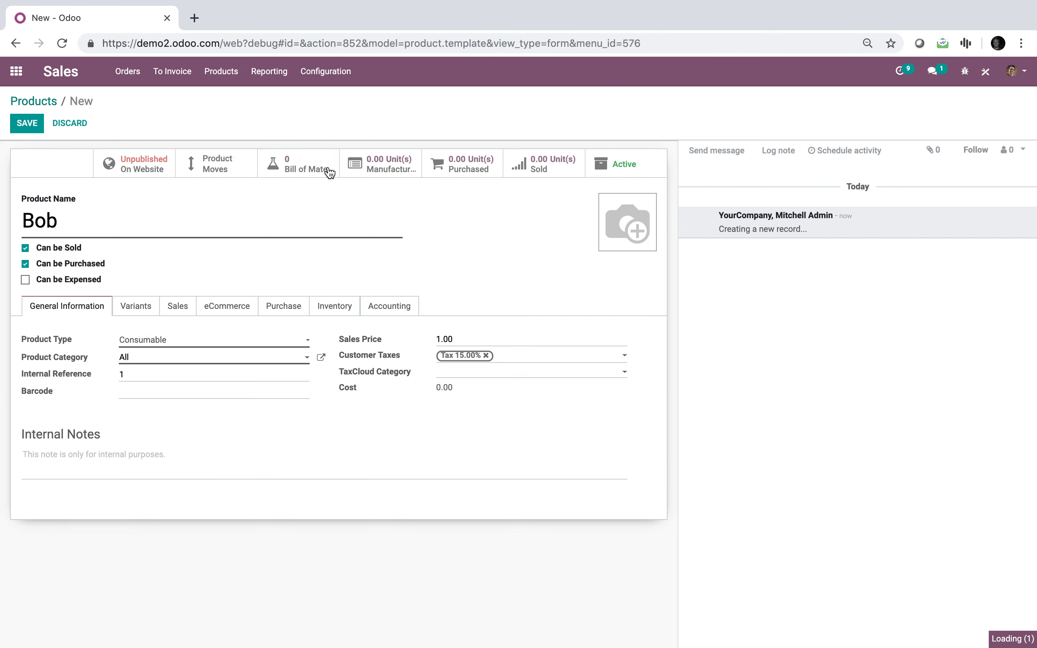
Search the products for 1 and clear that search term
type("1")
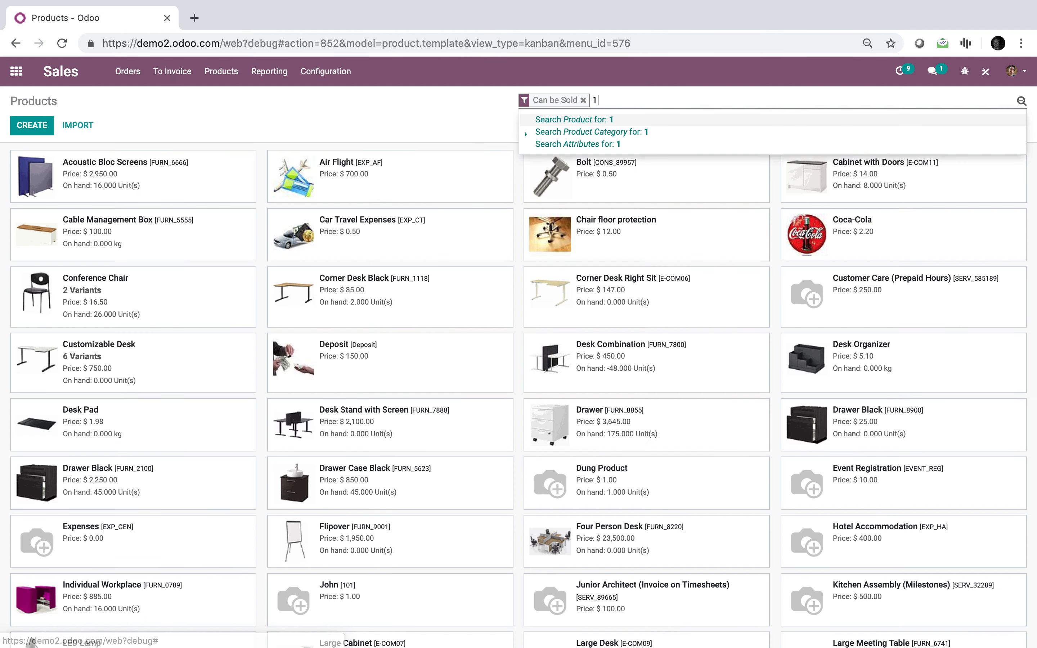
left_click(607, 125)
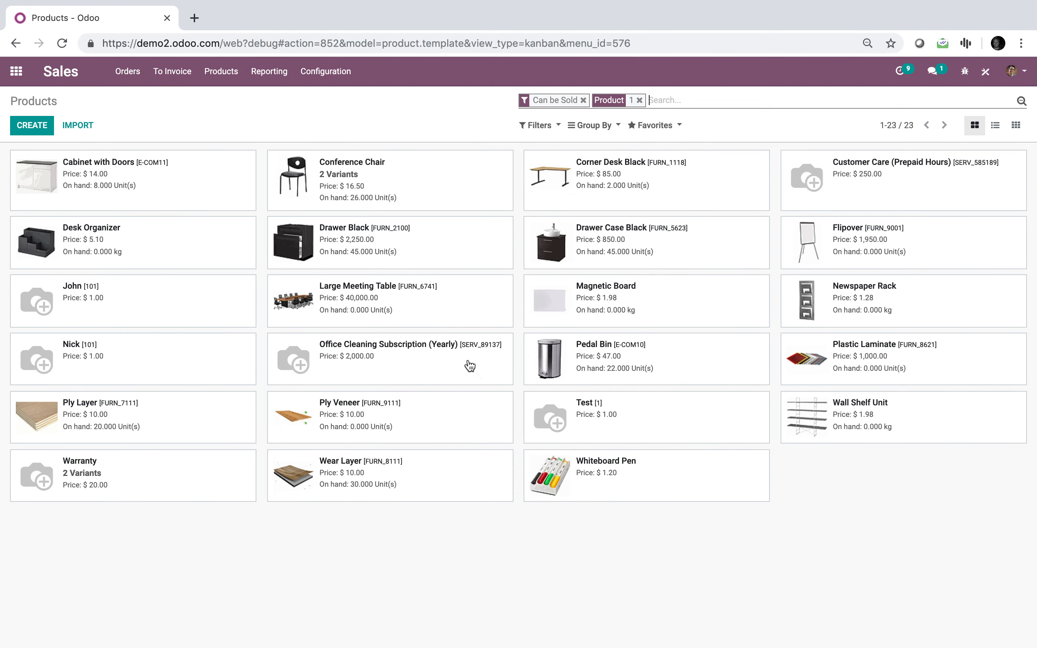
left_click(640, 99)
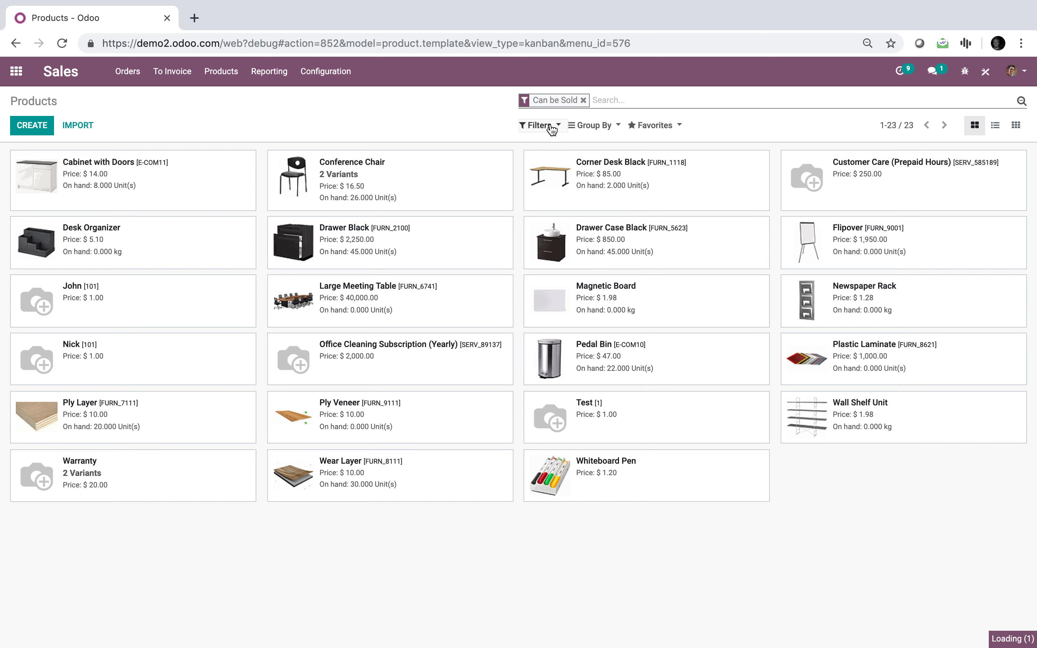
Filter the product list with a custom condition: Internal Reference is equal to 1
left_click(539, 125)
left_click(538, 347)
left_click(557, 364)
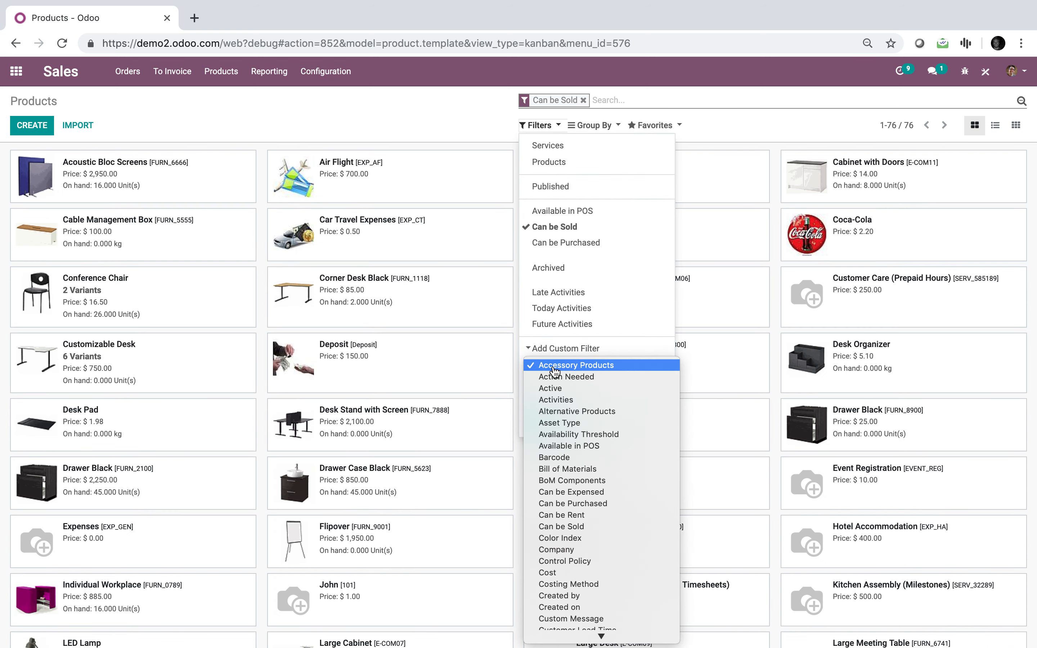
type("nternal Reference")
key("Return")
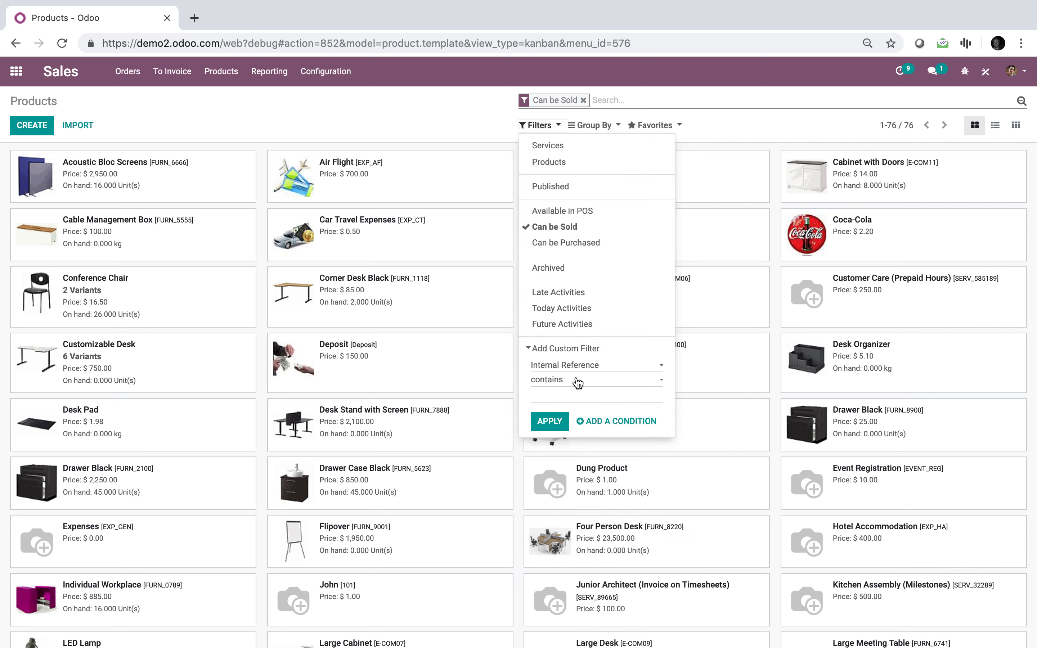
left_click(576, 379)
left_click(577, 391)
left_click(574, 383)
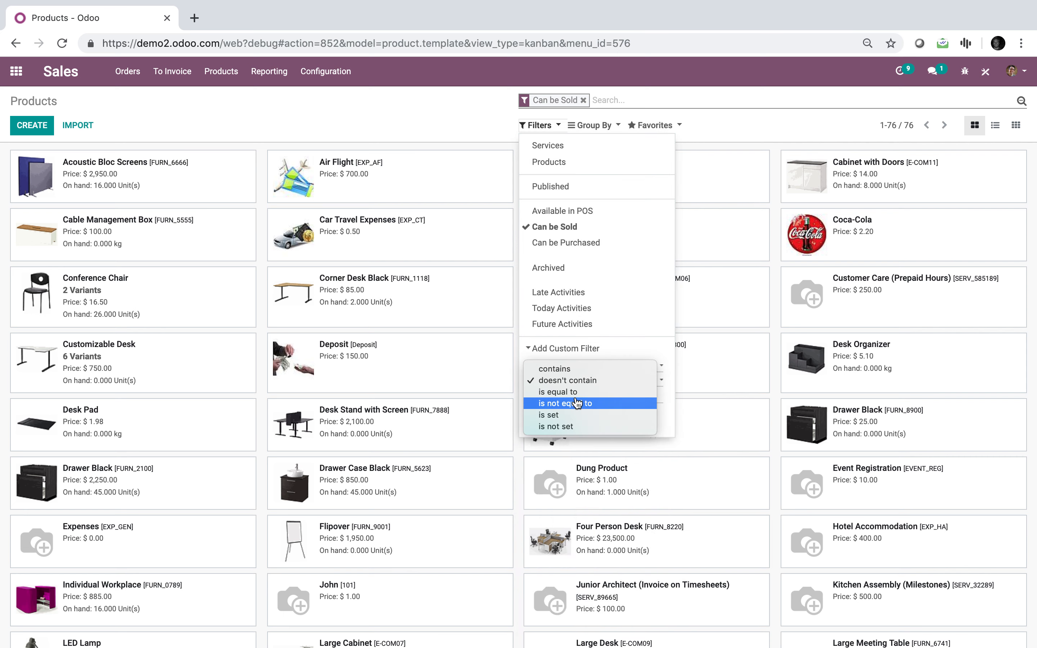
left_click(575, 391)
left_click(574, 395)
type("1")
key("Return")
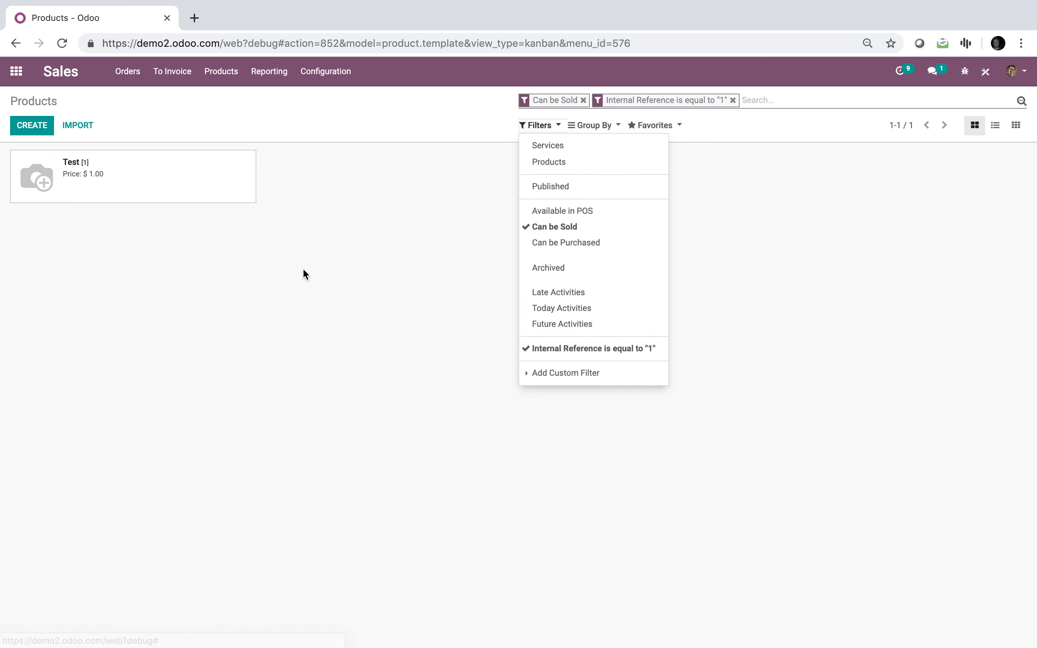
left_click(303, 273)
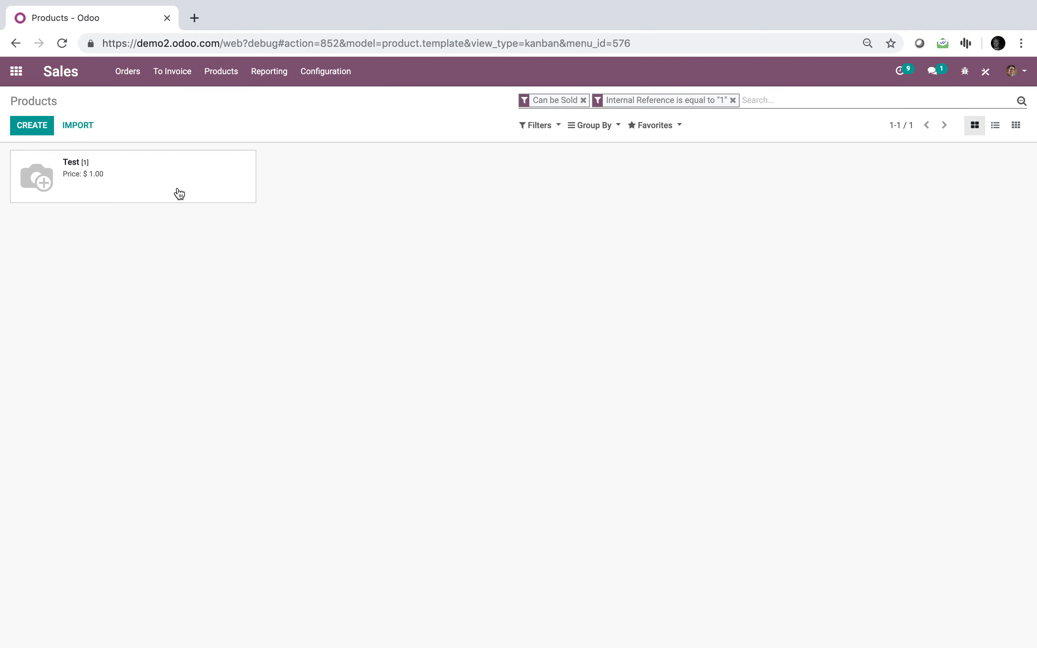
Enter a new product named Bob with internal reference 1, try to save it and dismiss the error
left_click(32, 125)
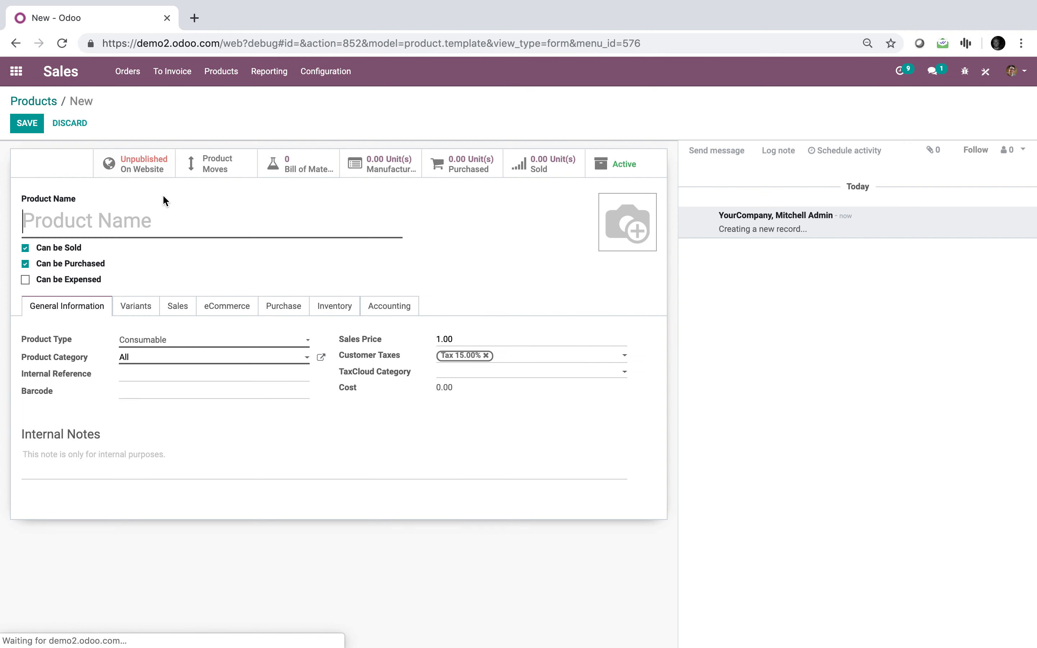
type("Bob")
left_click(191, 375)
type("1")
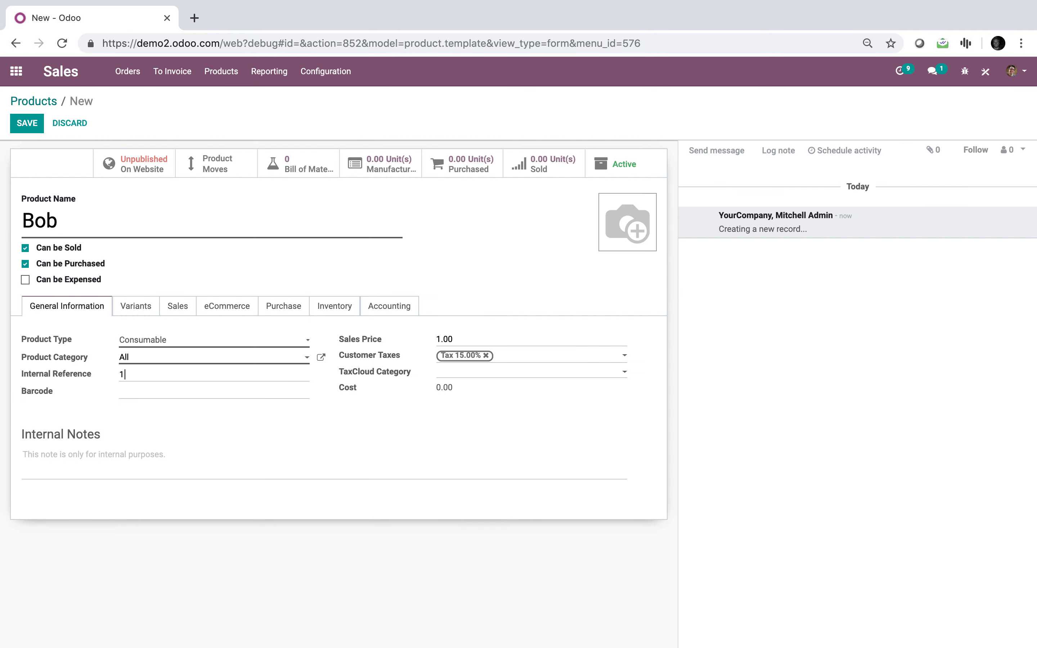
left_click(34, 131)
left_click(331, 162)
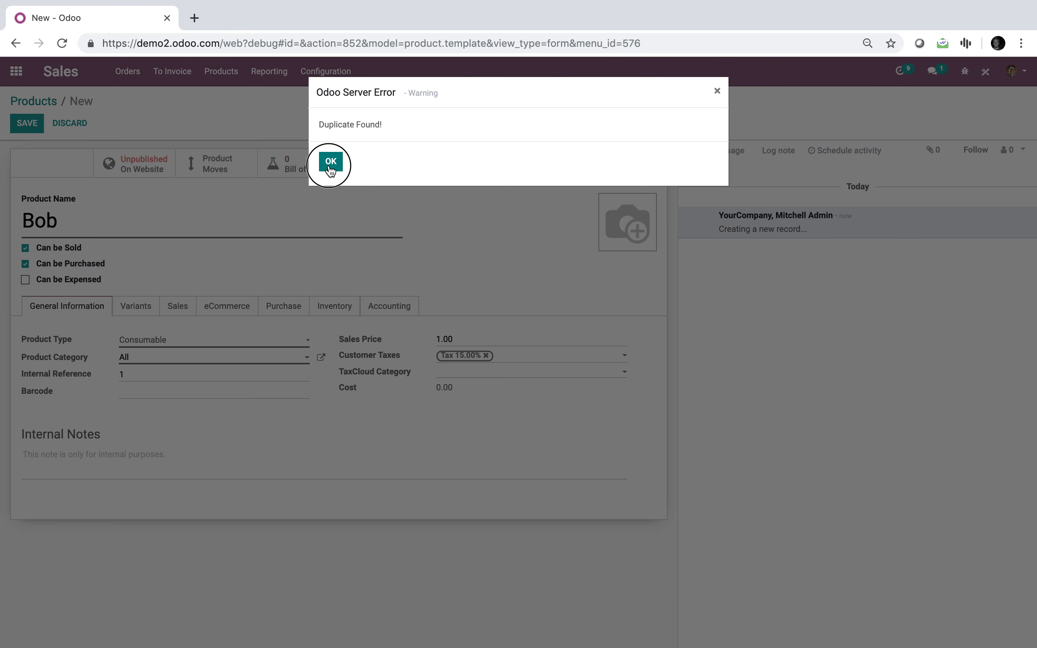
Set Bob's internal reference to 12 and save the product
left_click(173, 371)
type("2")
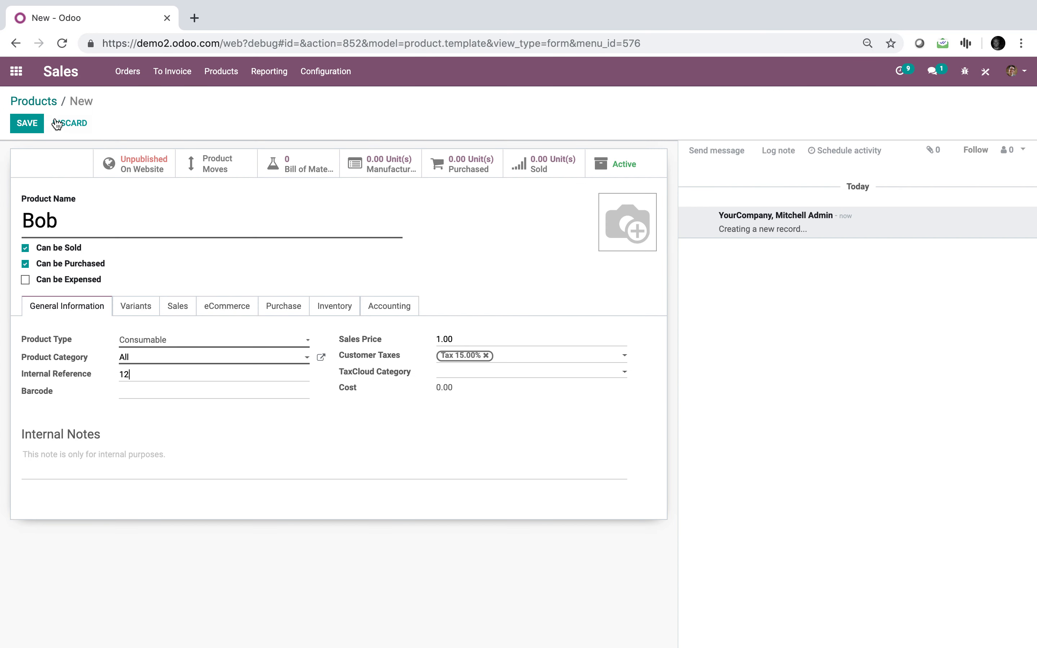
left_click(32, 124)
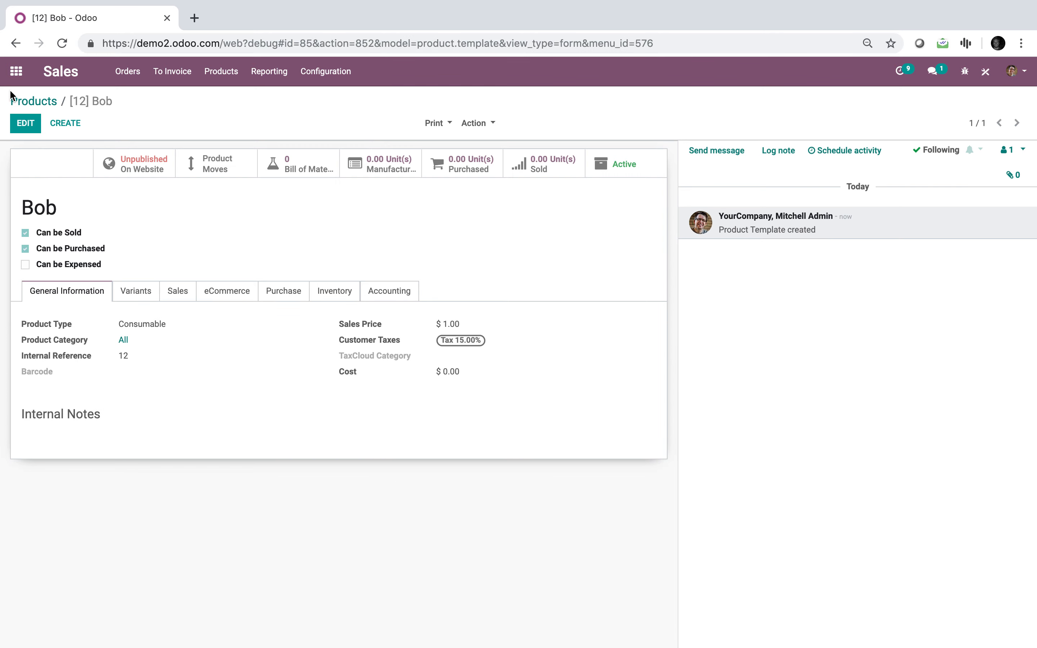
From the product list, enter a new product named John with internal reference 2 and try to save it
left_click(34, 100)
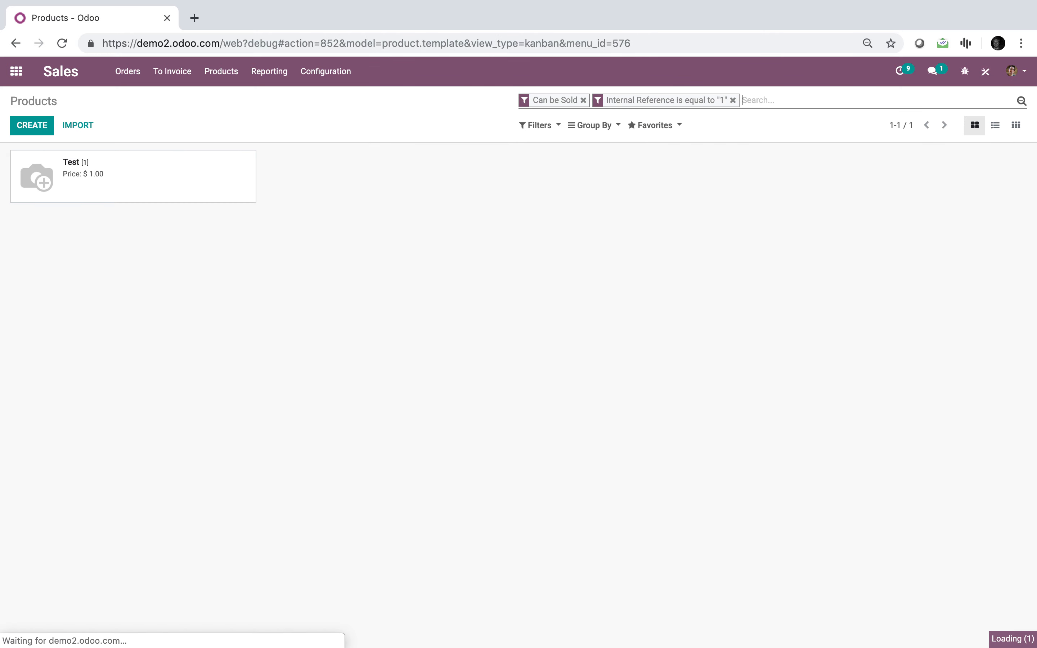
key("BackSpace")
left_click(38, 126)
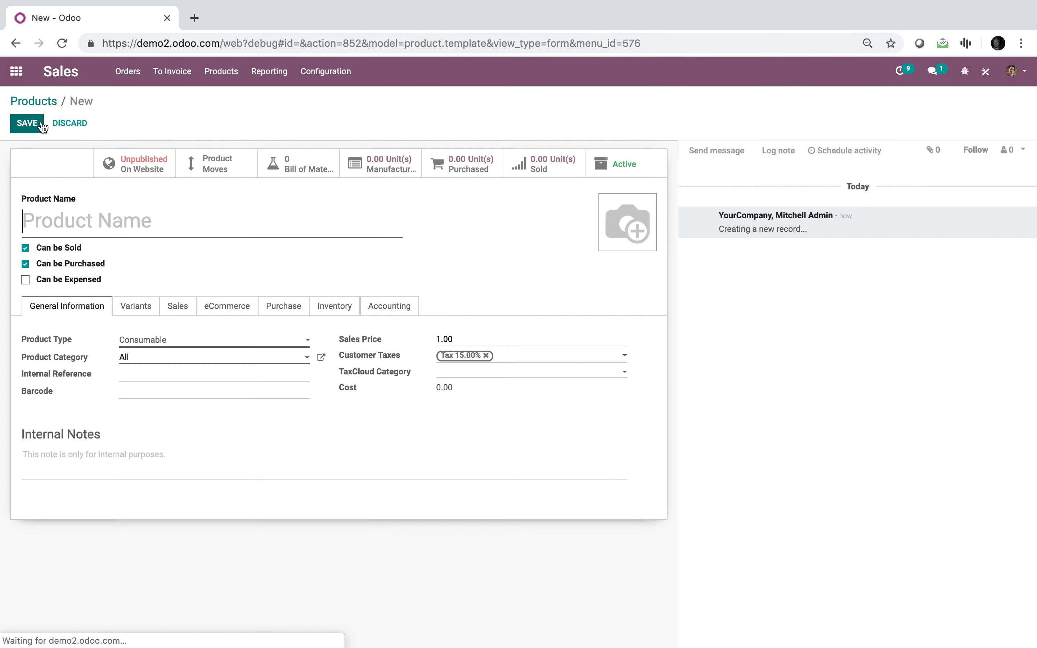
type("John")
left_click(157, 376)
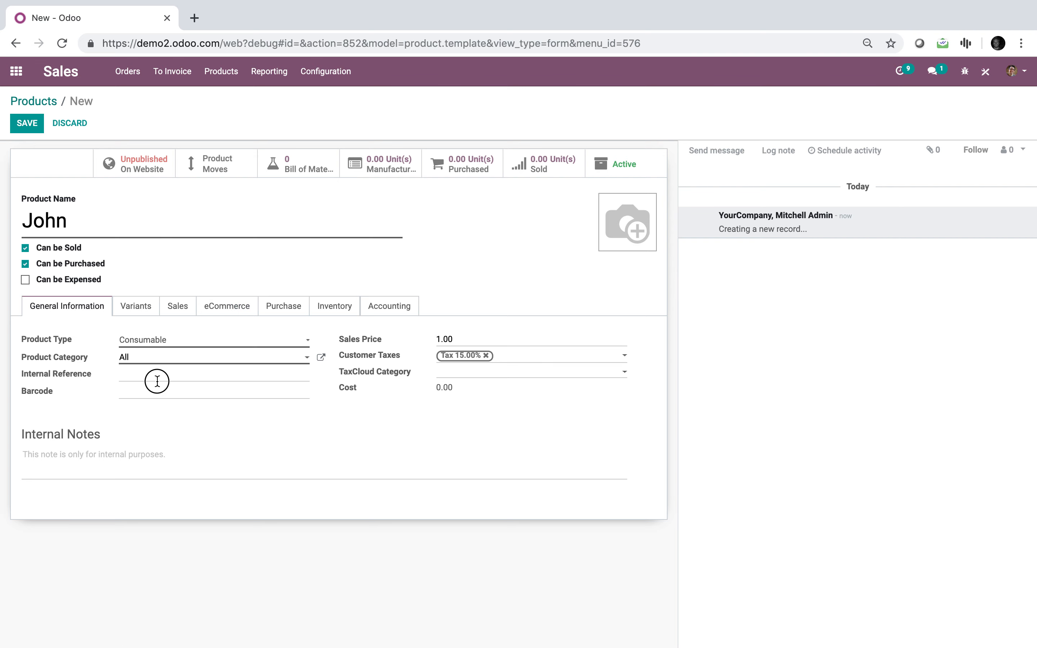
type("2")
left_click(27, 124)
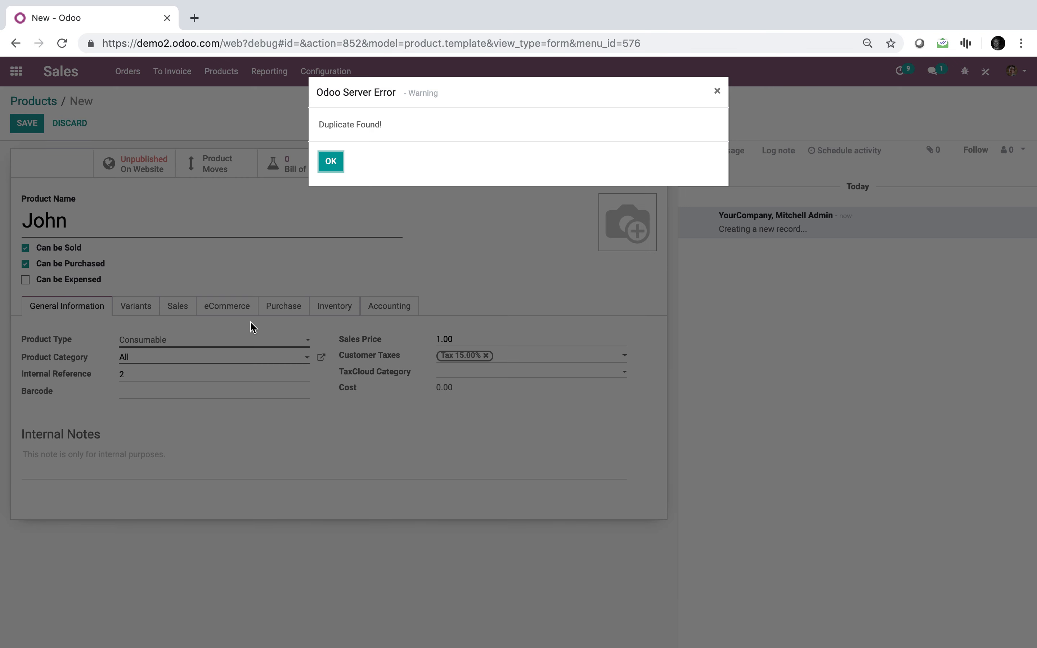
left_click(331, 161)
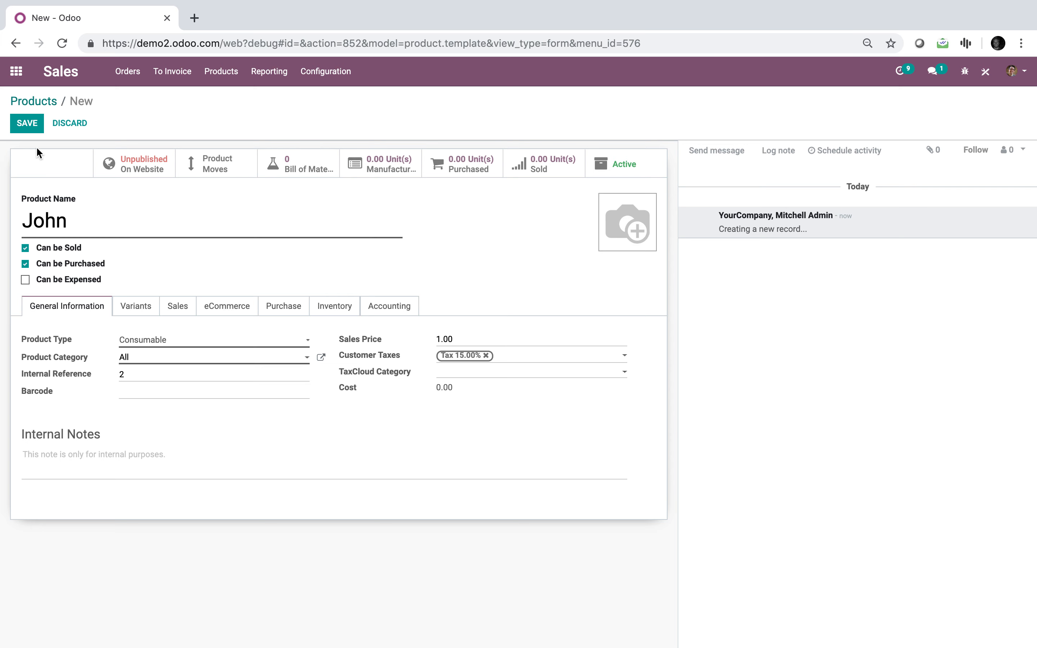
Replace John's internal reference with 3 and save the product
double_click(138, 376)
type("3")
left_click(25, 124)
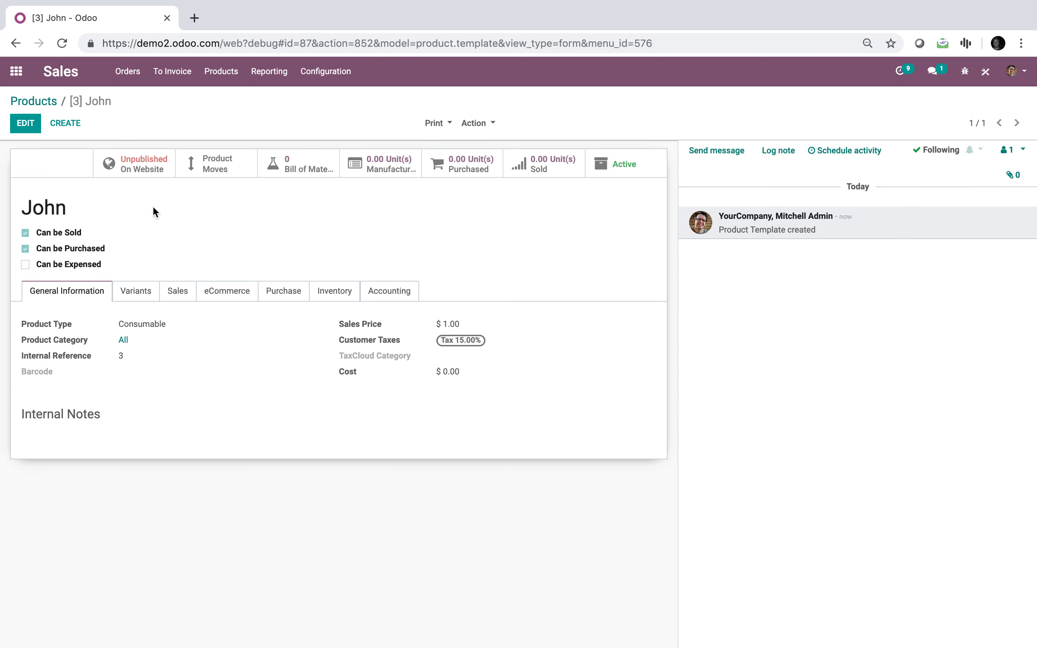
Try to create a product named Nick with internal reference 3, and leave the form discarding the record
left_click(76, 125)
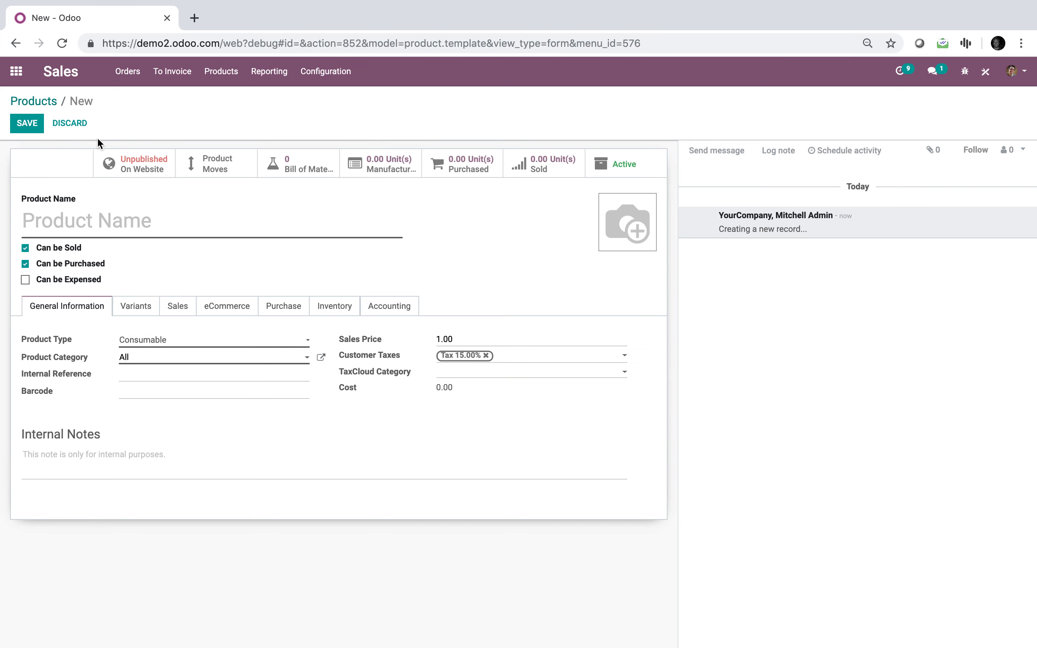
type("Nick")
left_click(169, 376)
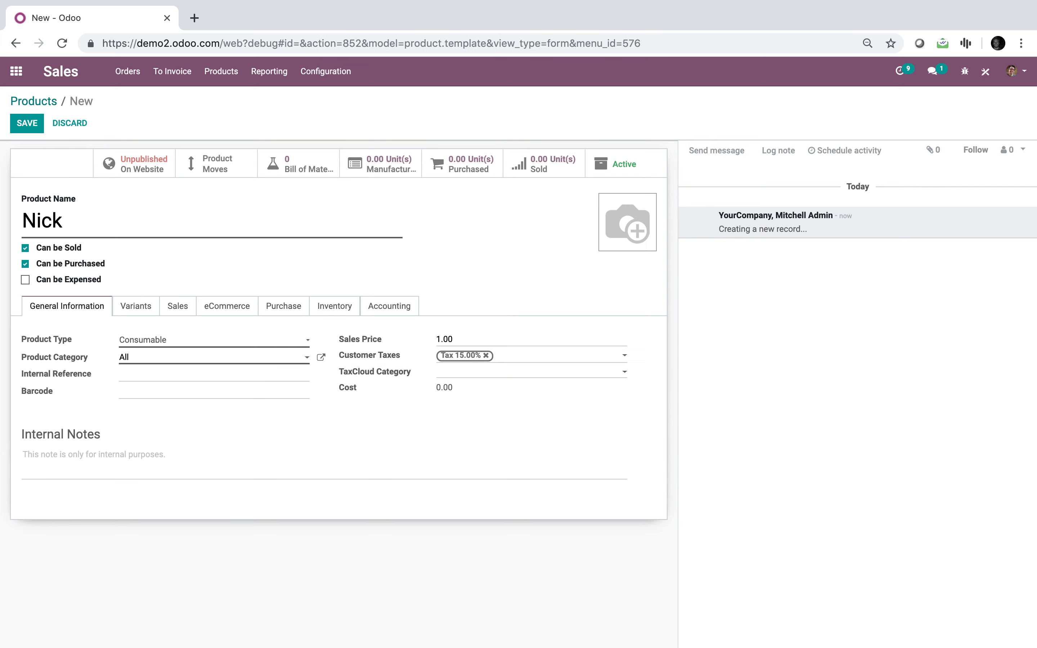
left_click(33, 127)
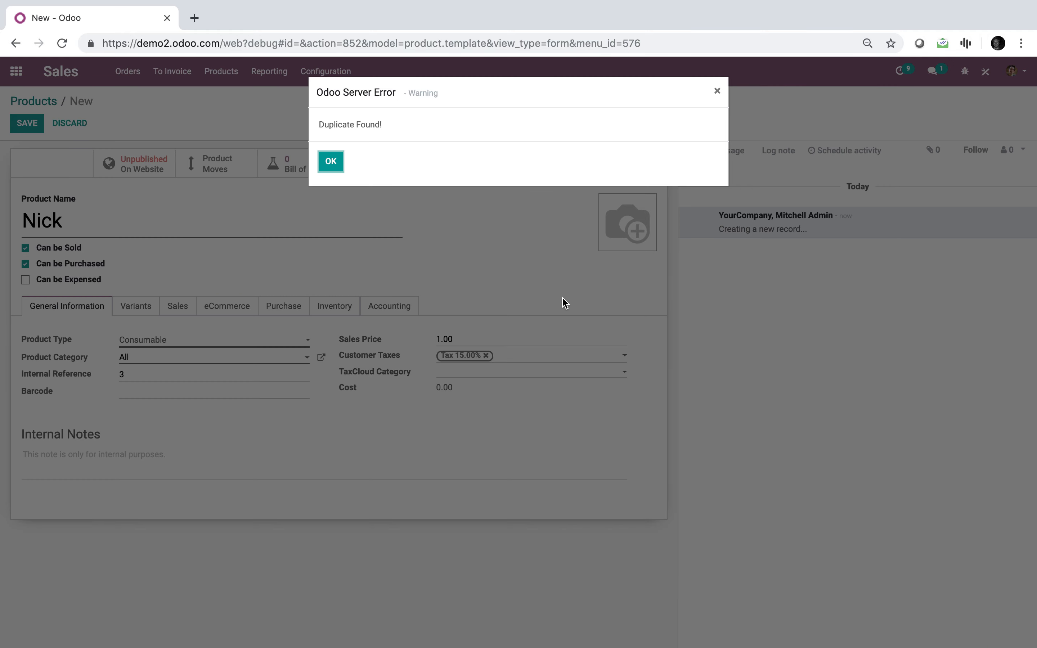
left_click(331, 163)
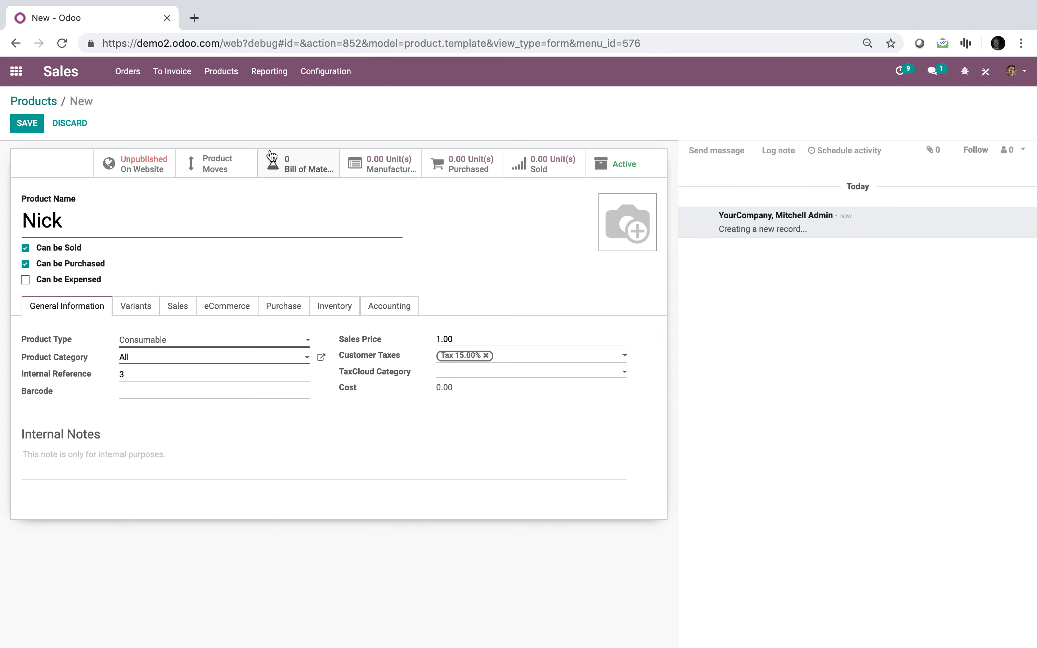
left_click(5, 72)
left_click(334, 167)
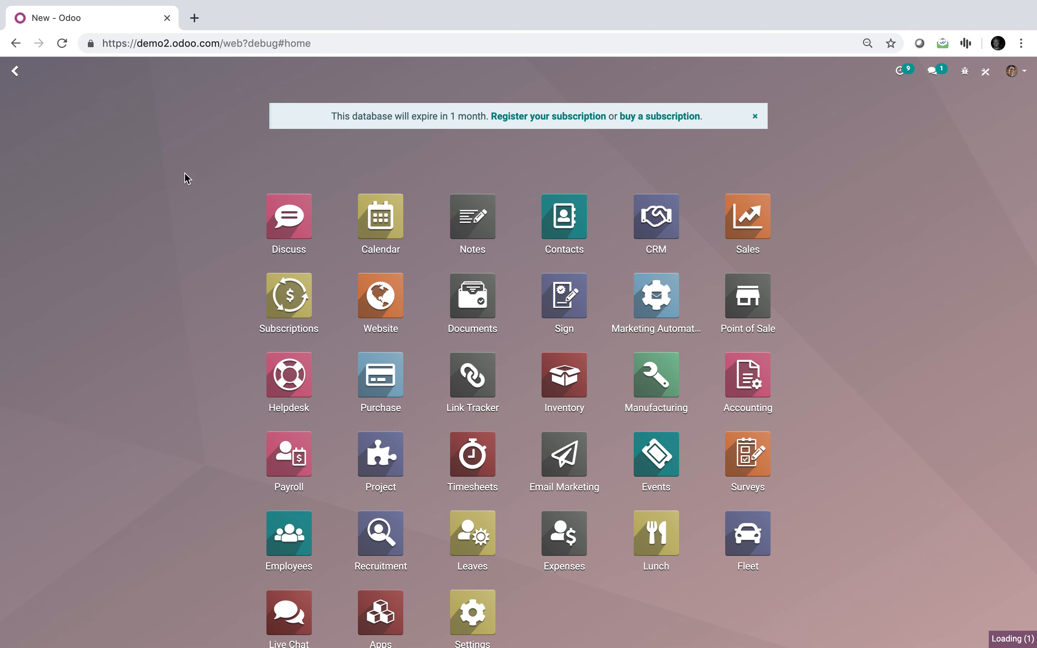
Reopen the Sales product list and create a product named Nick with internal reference 123
scroll(166, 189, "down", 1)
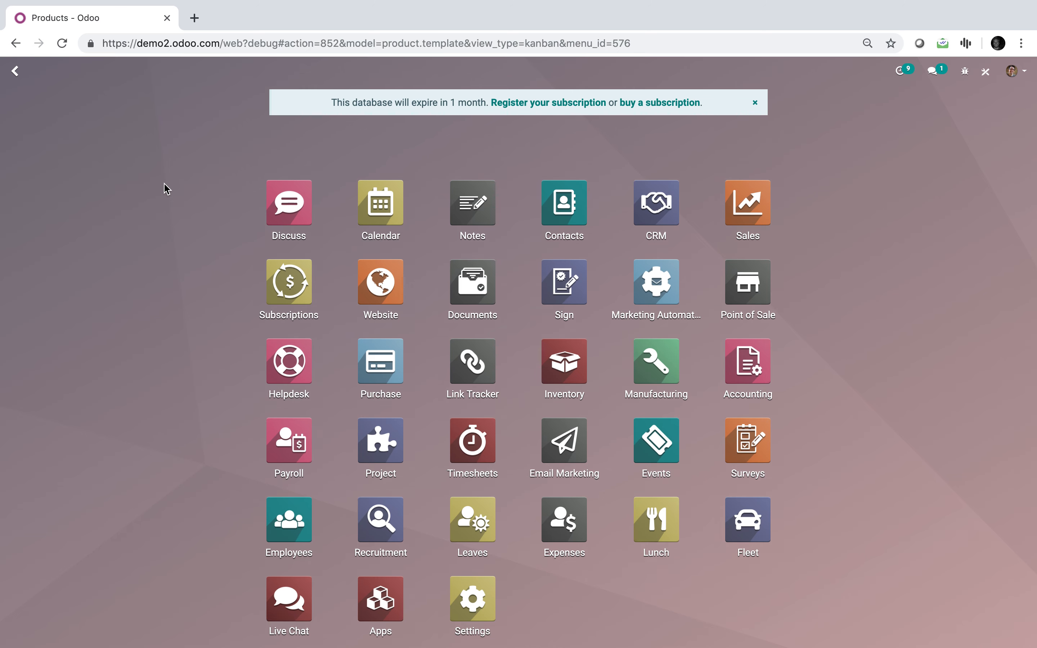
type("prod")
key("Return")
left_click(40, 128)
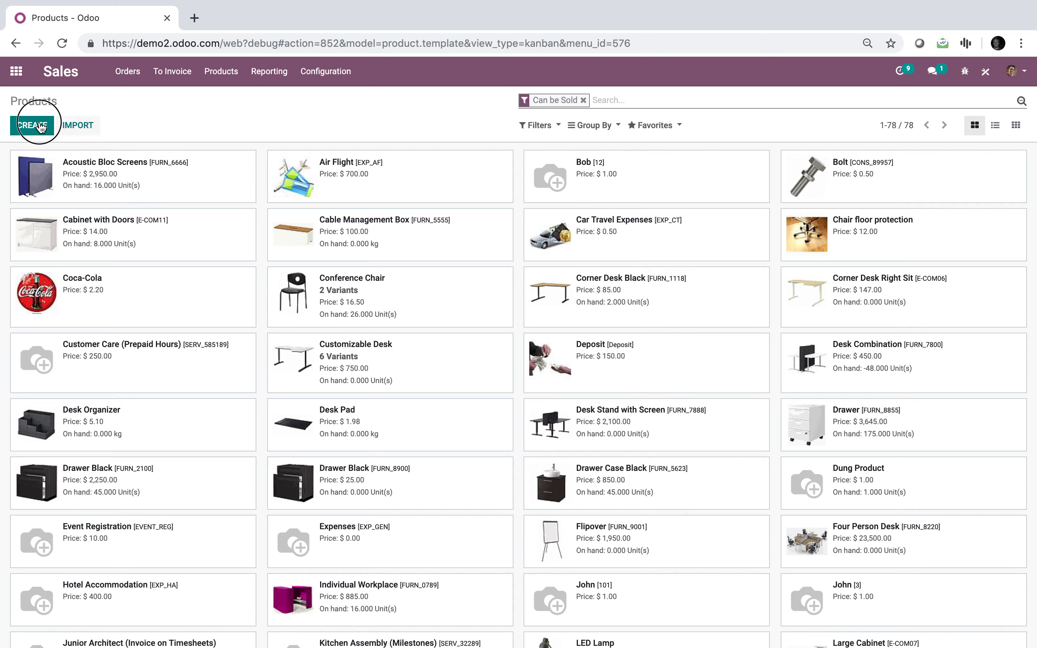
type("Nick")
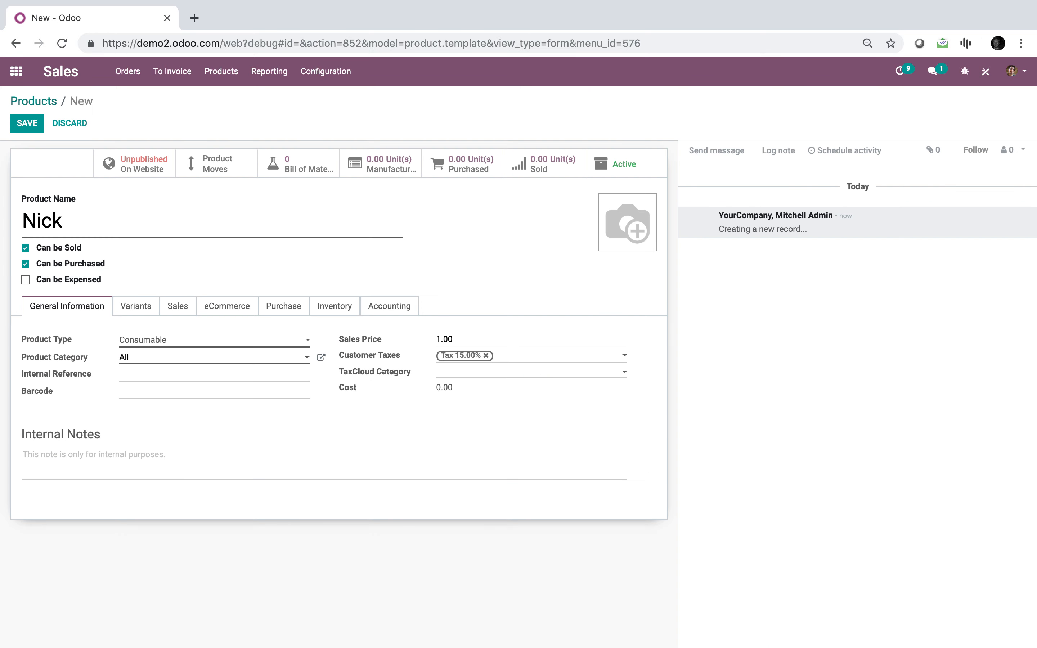
left_click(206, 375)
left_click(37, 123)
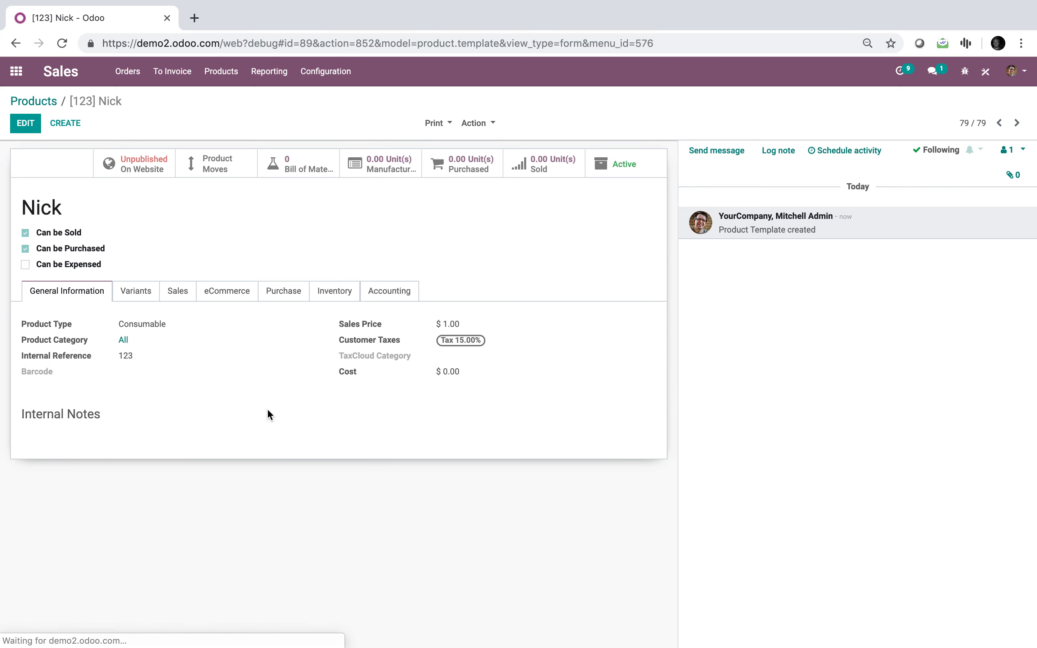
Try to save another new product named test with the same internal reference 123
left_click(67, 124)
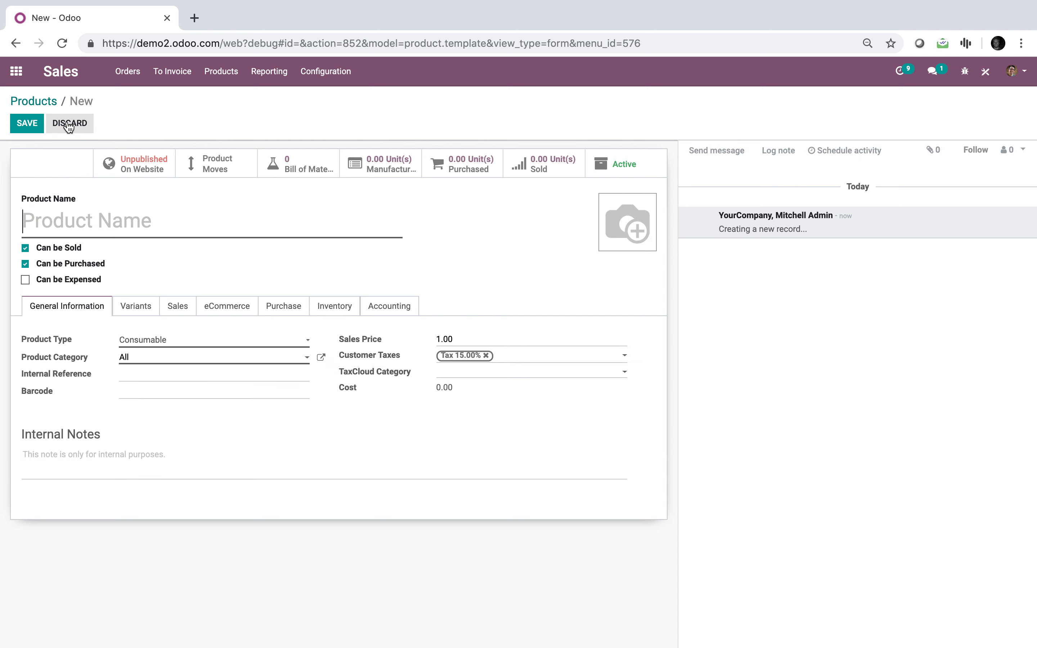
type("test")
left_click(127, 372)
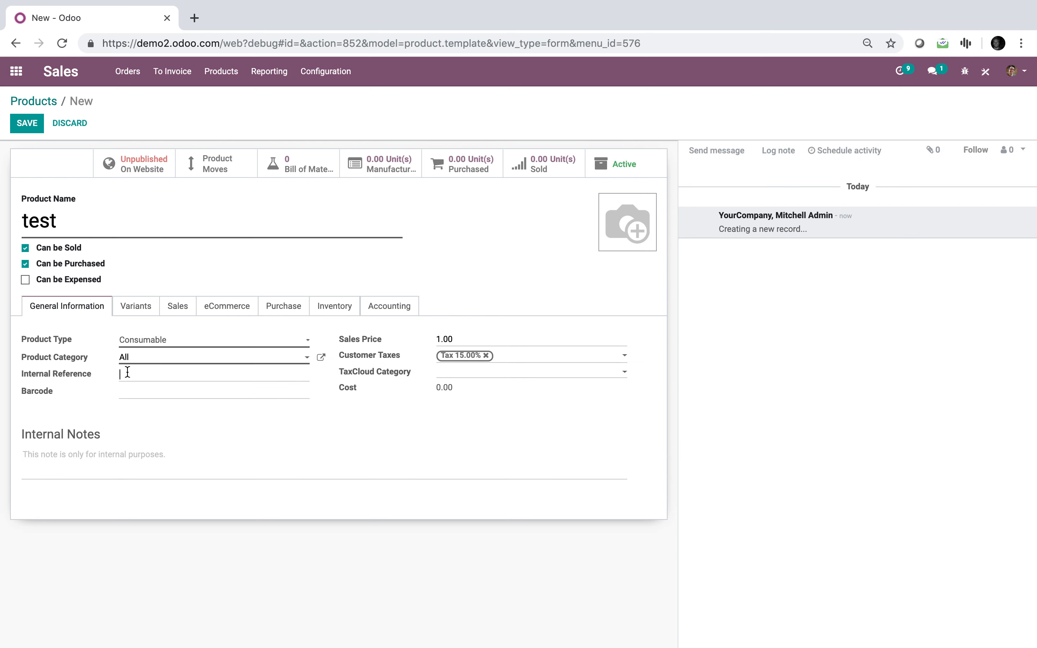
left_click(39, 122)
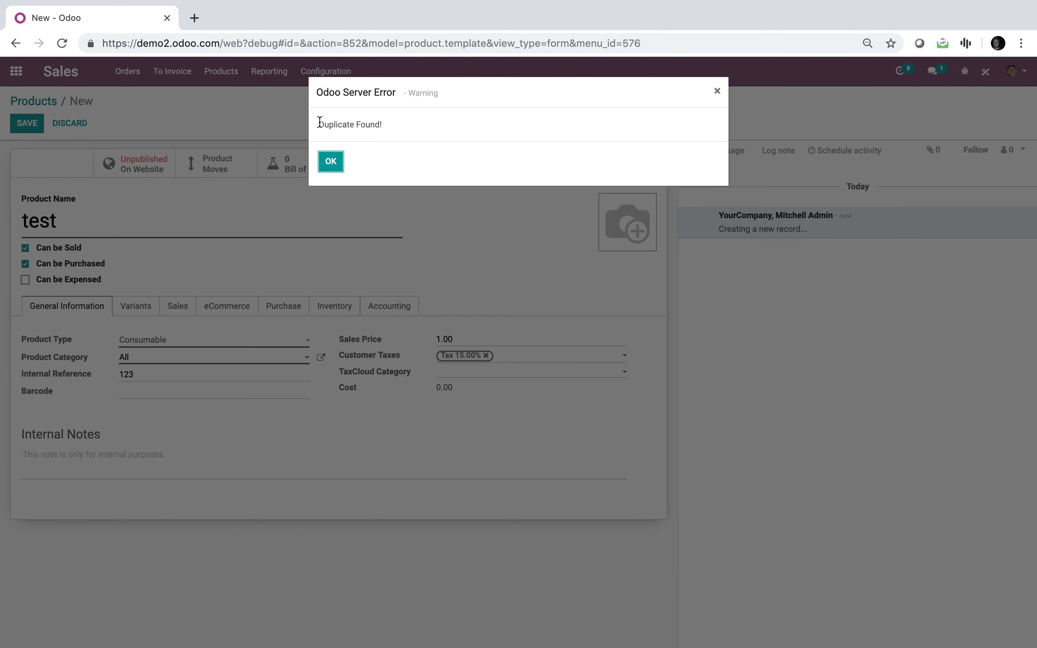
Change the test product's internal reference to 1234 and save the product
left_click(336, 168)
left_click(167, 387)
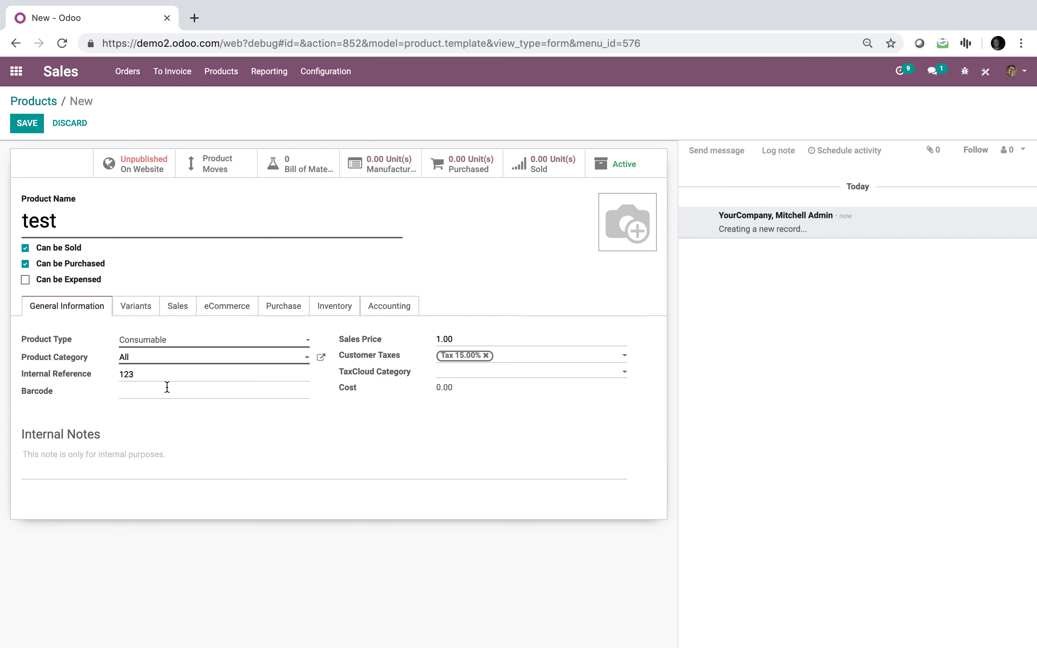
type("4")
left_click(162, 379)
type("4")
left_click(149, 396)
key("BackSpace")
left_click(24, 124)
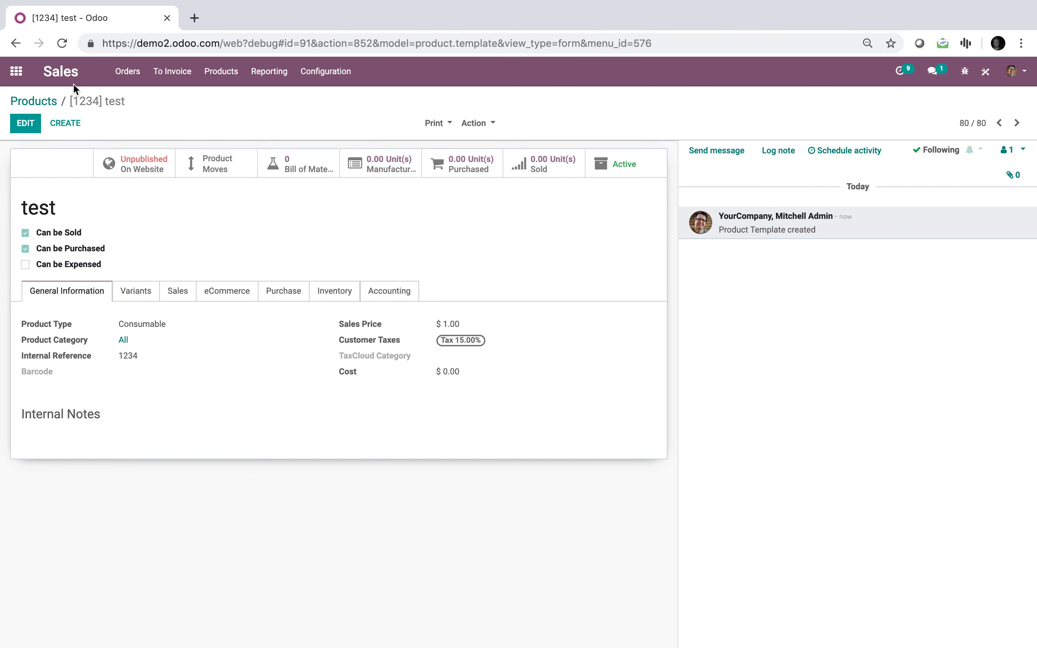
left_click(15, 72)
type("automa")
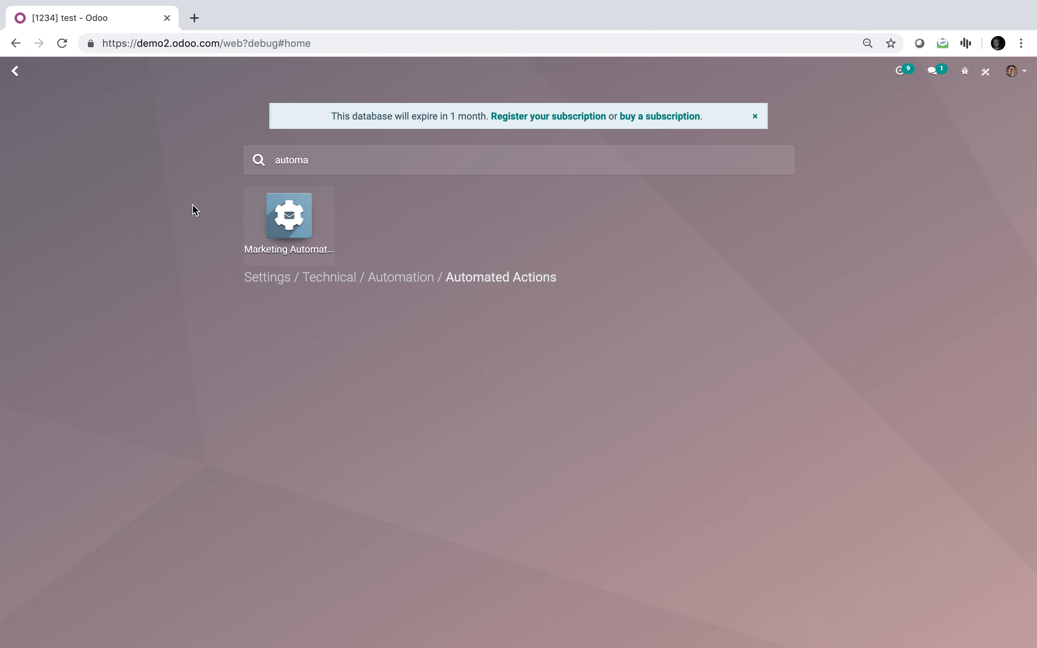
key("Return")
Find Automated Actions in the technical settings and open the Duplicate action
left_click(17, 73)
type("au")
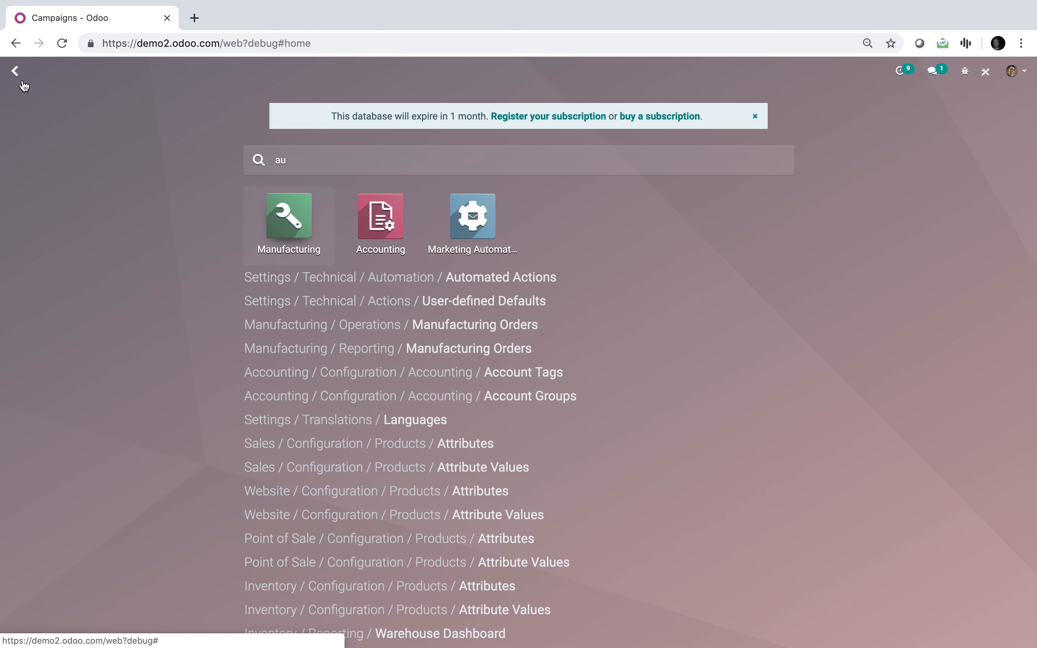
type("toma")
left_click(433, 274)
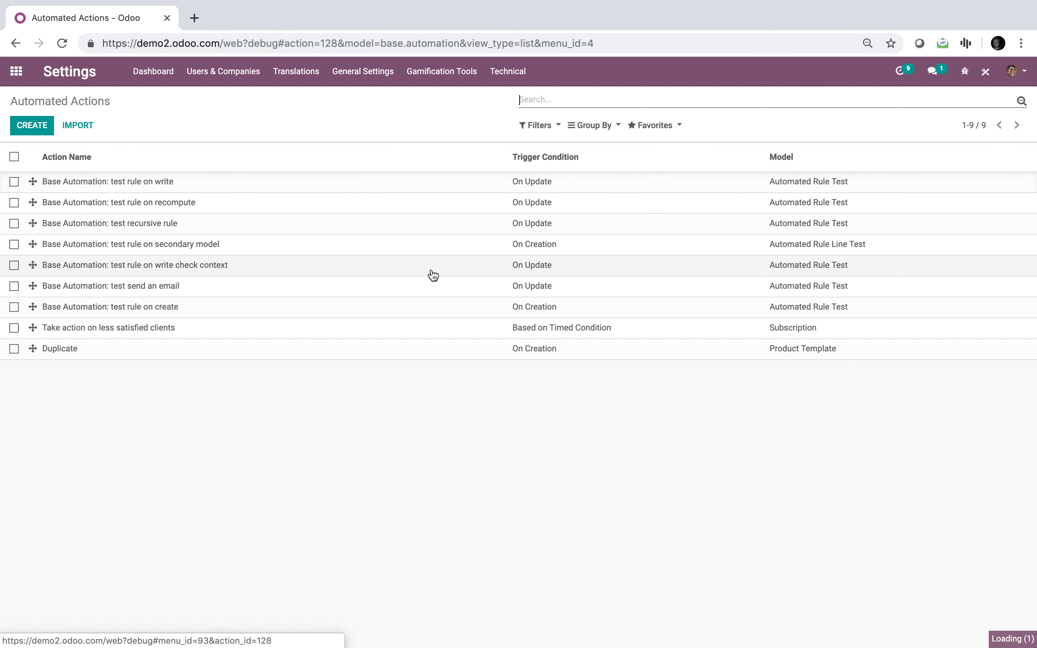
left_click(361, 348)
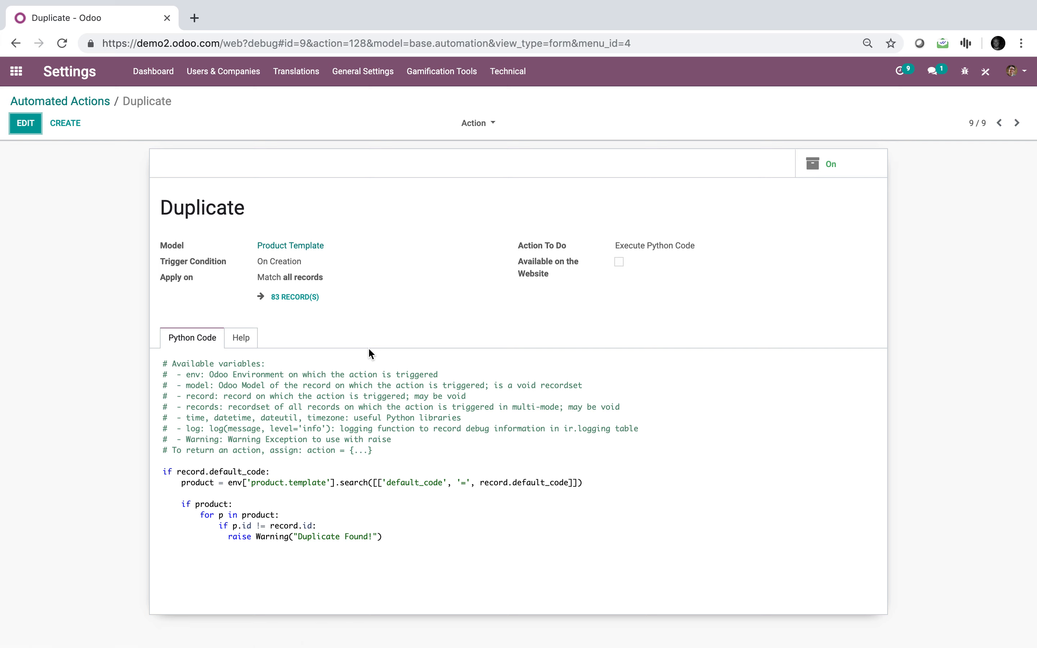
Edit the Duplicate action and delete the comment block and blank lines at the start of its Python code
left_click(25, 123)
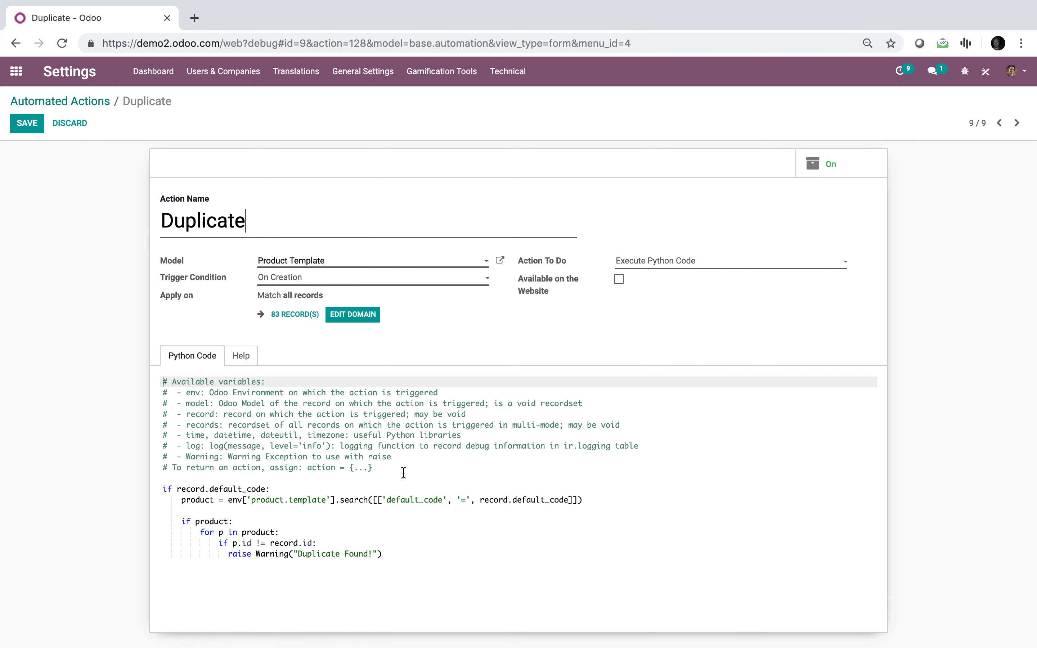
left_click_drag(400, 472, 142, 351)
key("BackSpace")
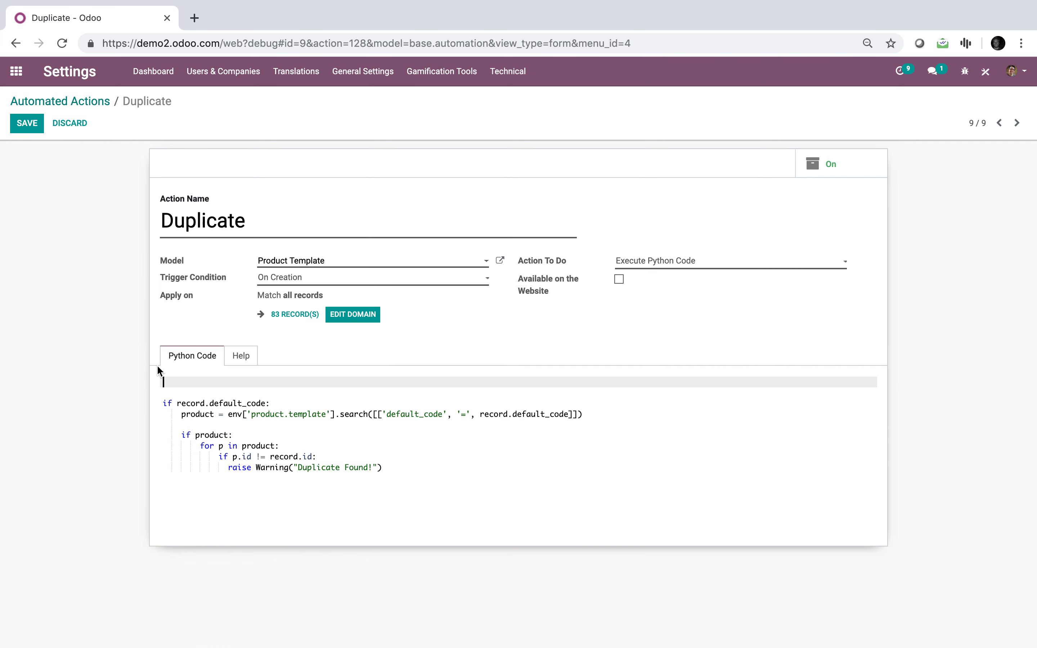
key("Down")
key("Down")
key("BackSpace")
key("BackSpace")
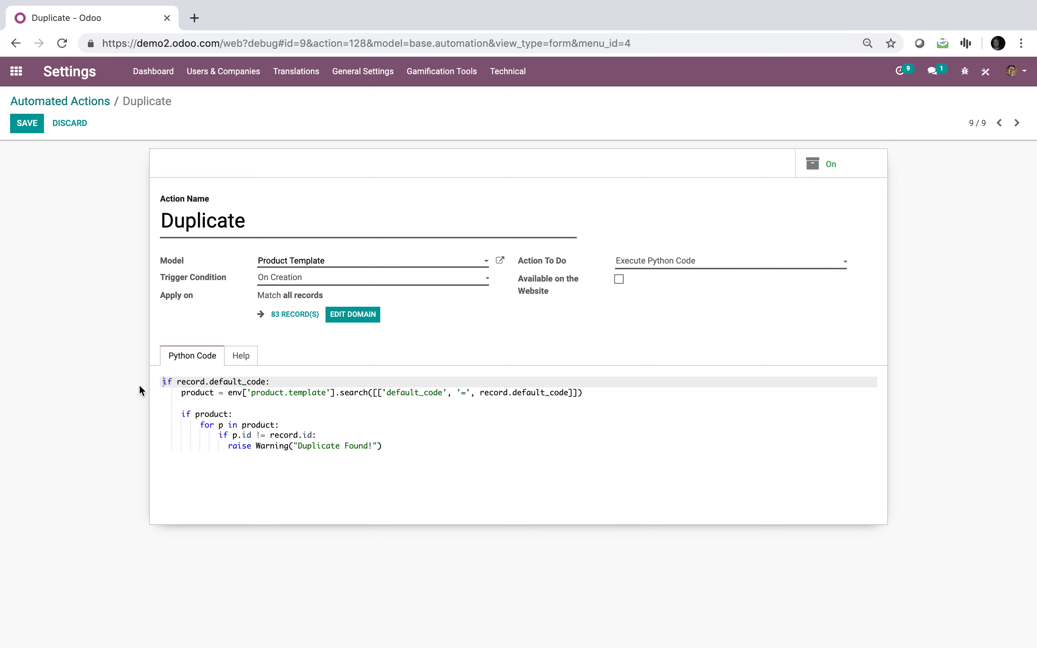
Examine the default_code condition and the product.template search with its field, operator and compared value in the Python code
left_click_drag(267, 381, 210, 382)
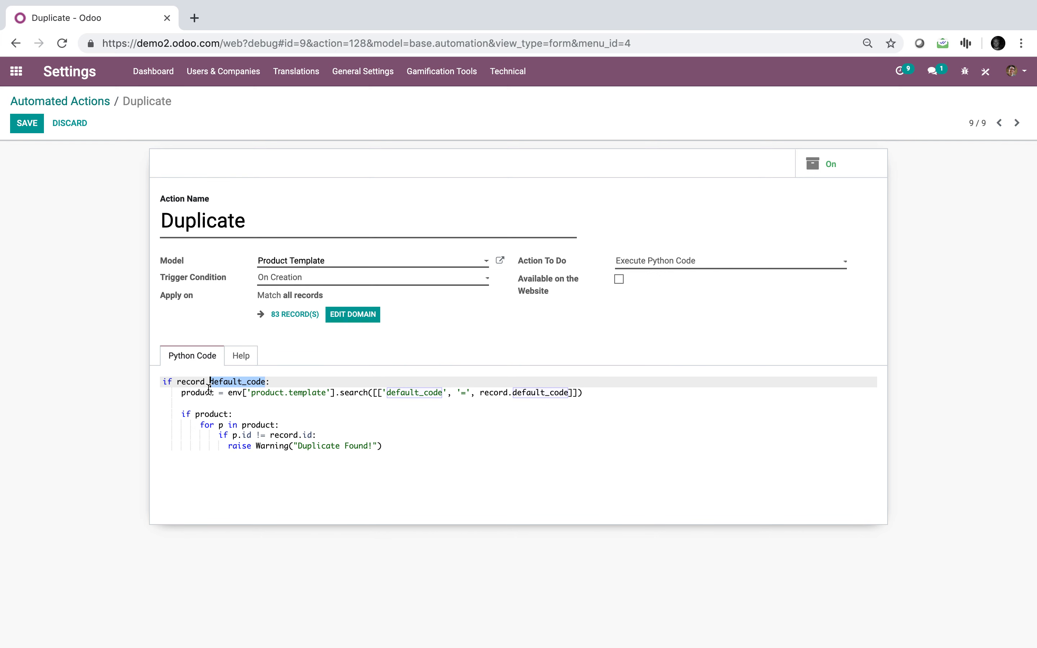
left_click(282, 379)
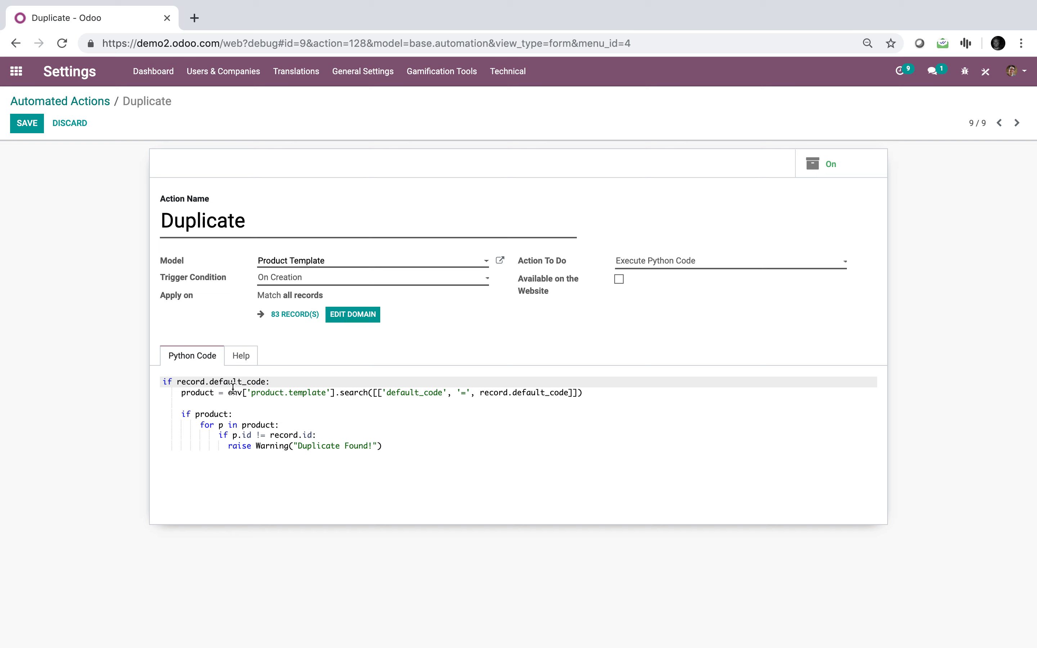
left_click(199, 393)
left_click_drag(330, 392, 247, 393)
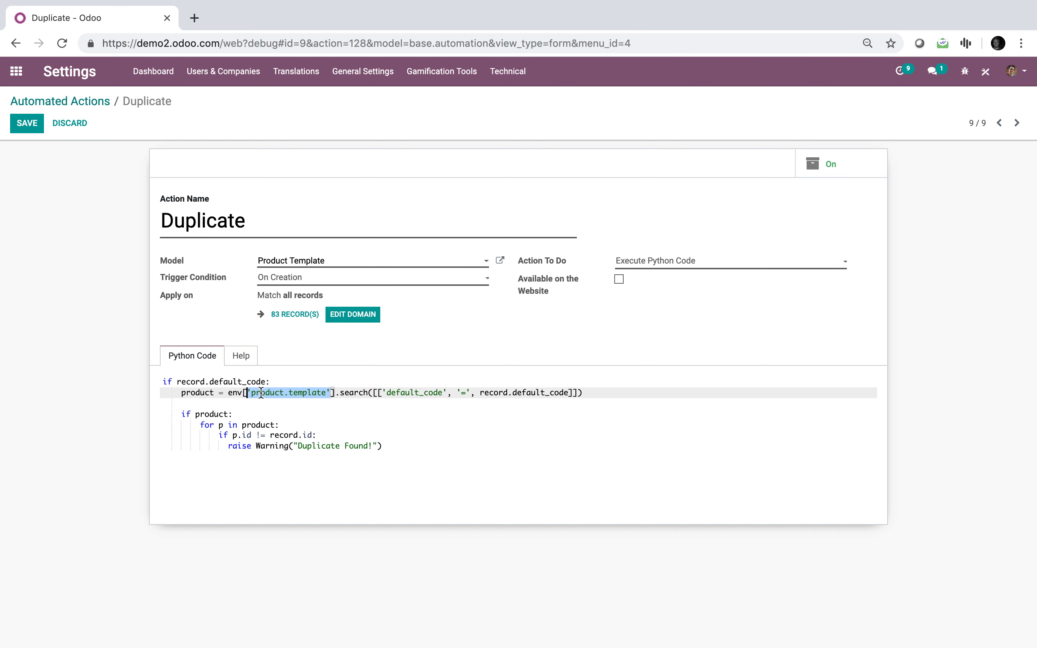
double_click(422, 391)
left_click(458, 405)
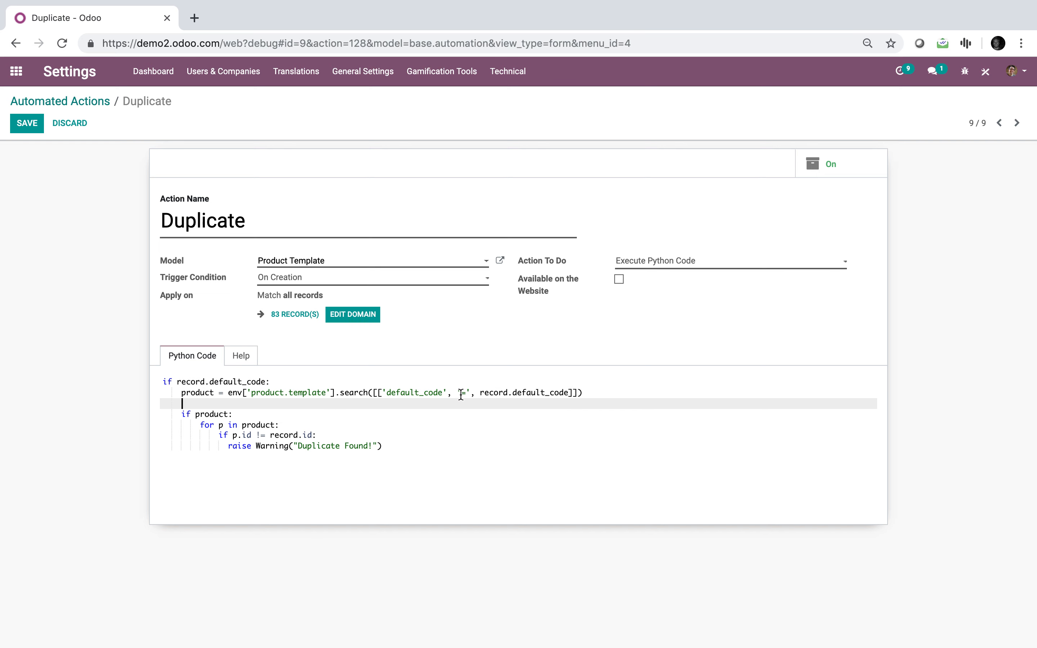
left_click(465, 393)
key("shift+Left")
key("shift+Left")
key("shift+Left")
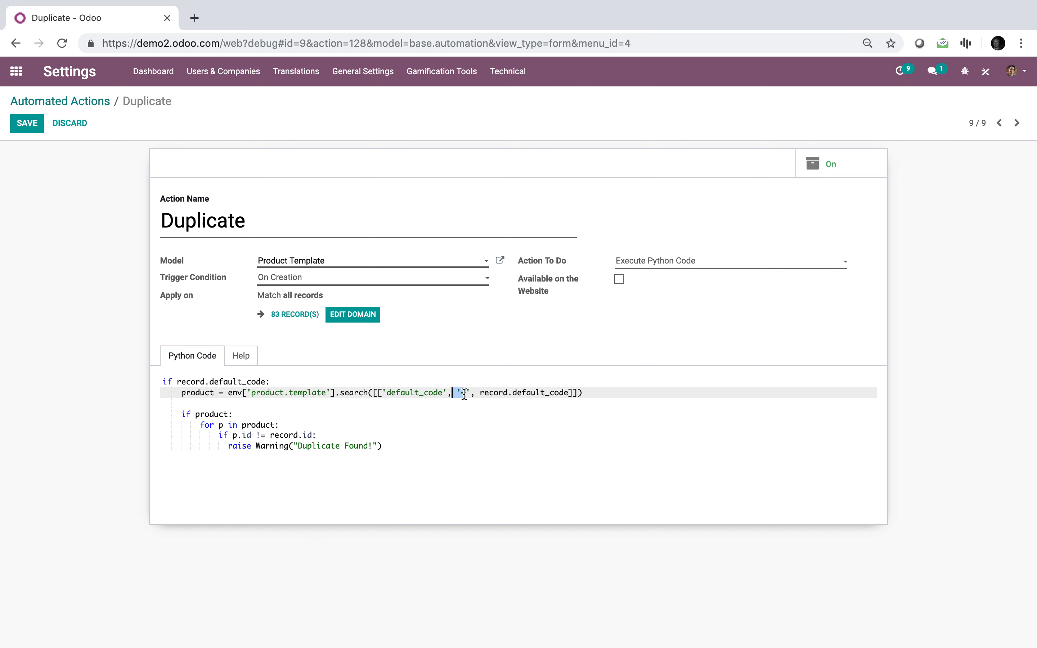
left_click(490, 394)
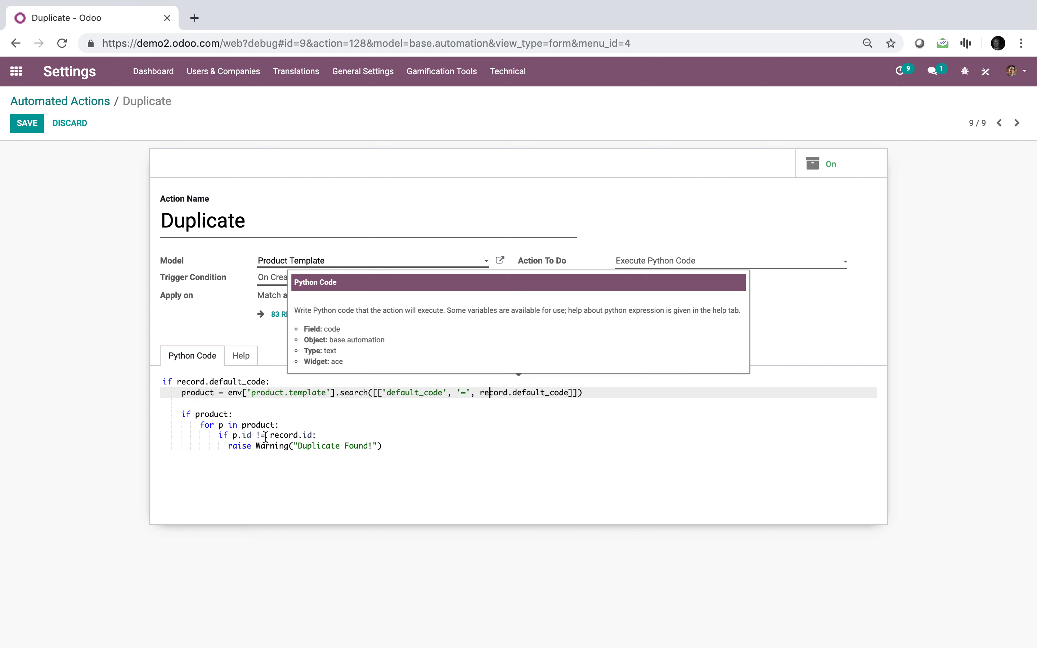
Change the warning text in the Python code to "Duplicate Found Try Another Code!" and save the action
left_click(237, 487)
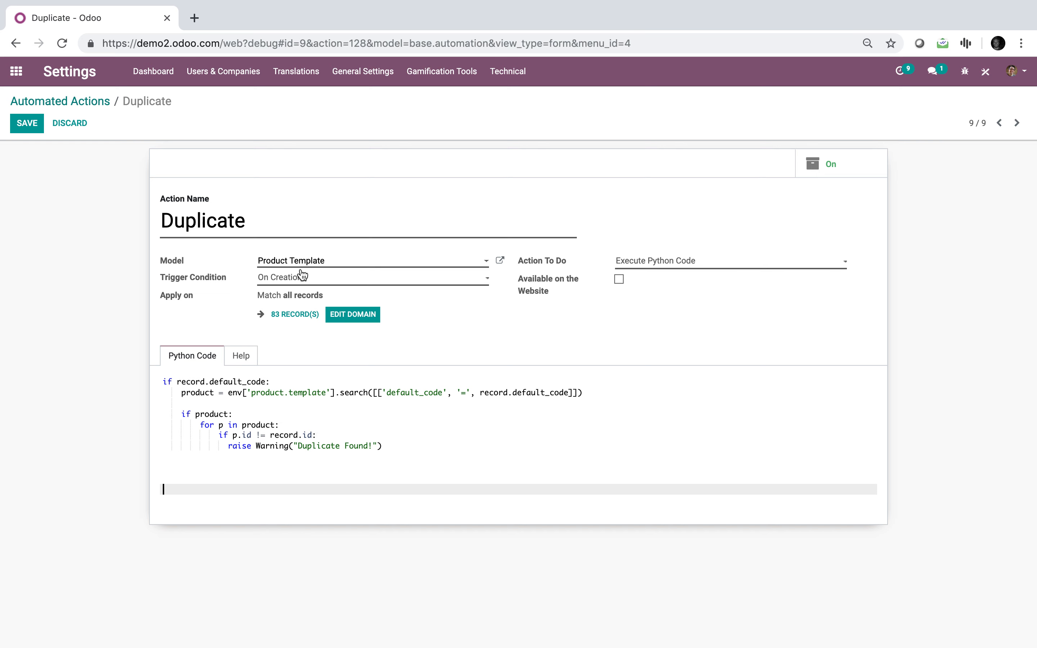
left_click(370, 446)
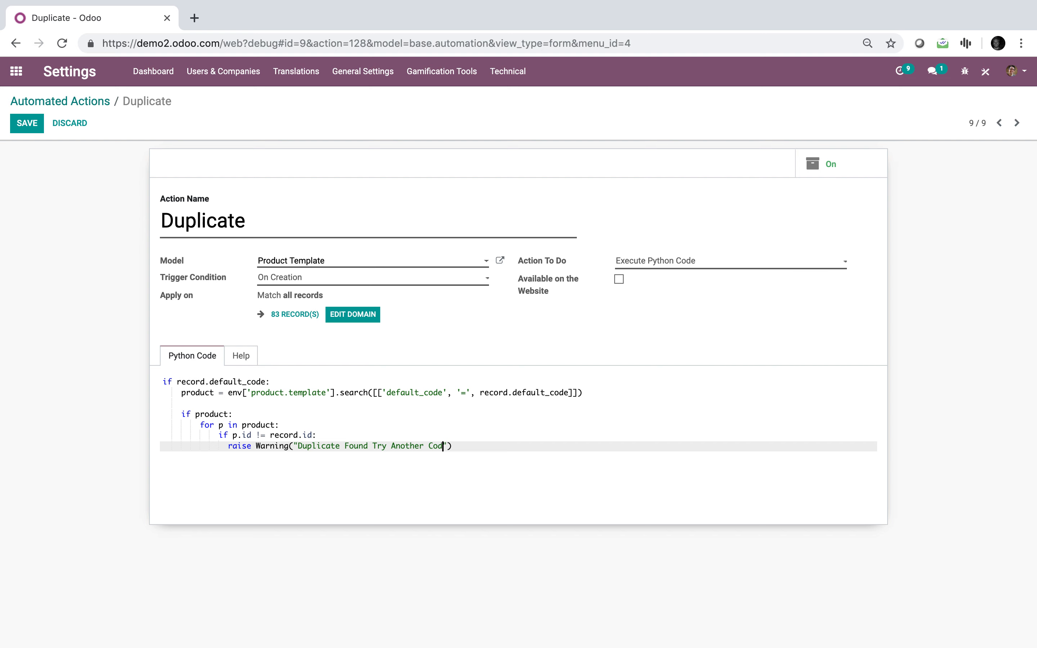
left_click(27, 127)
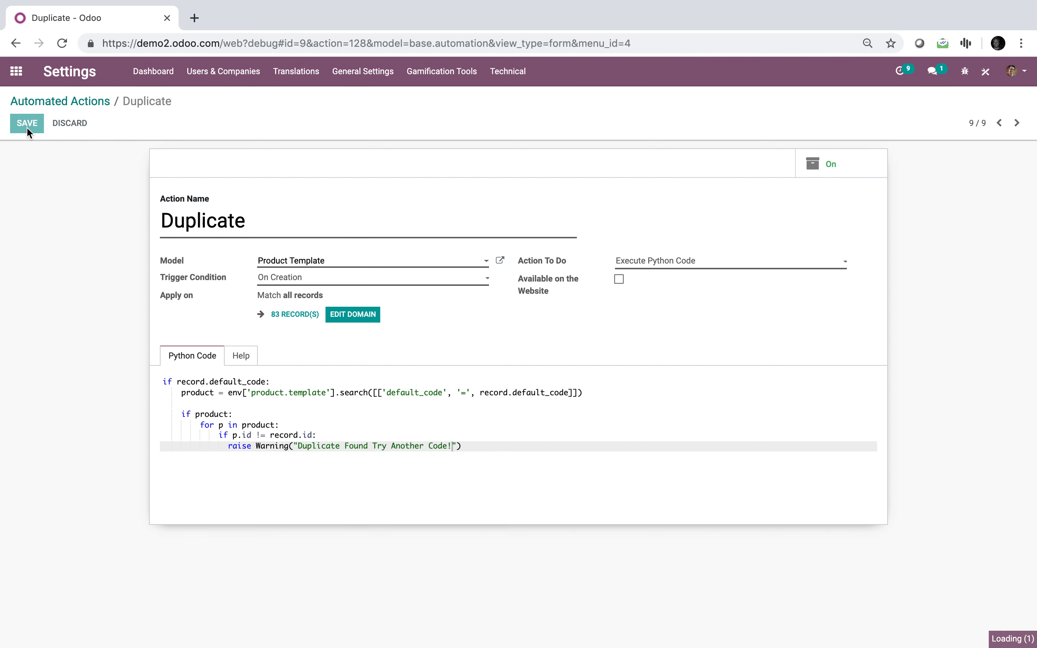
Open the Sales product list, then create and save a product named Arm Chair with internal reference 0614
left_click(15, 73)
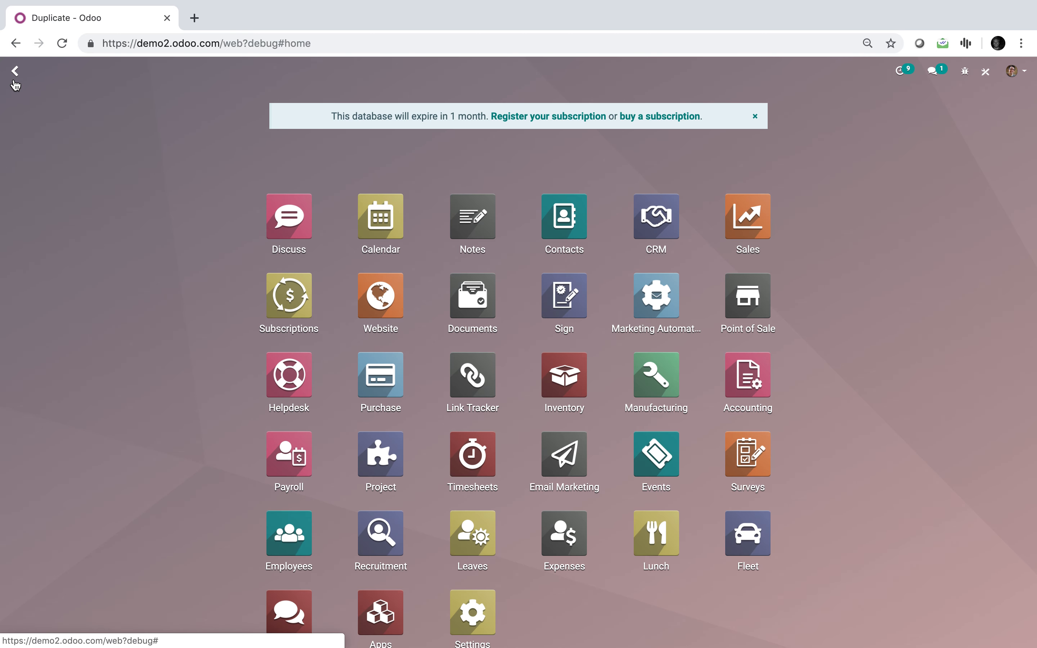
type("prod")
key("Return")
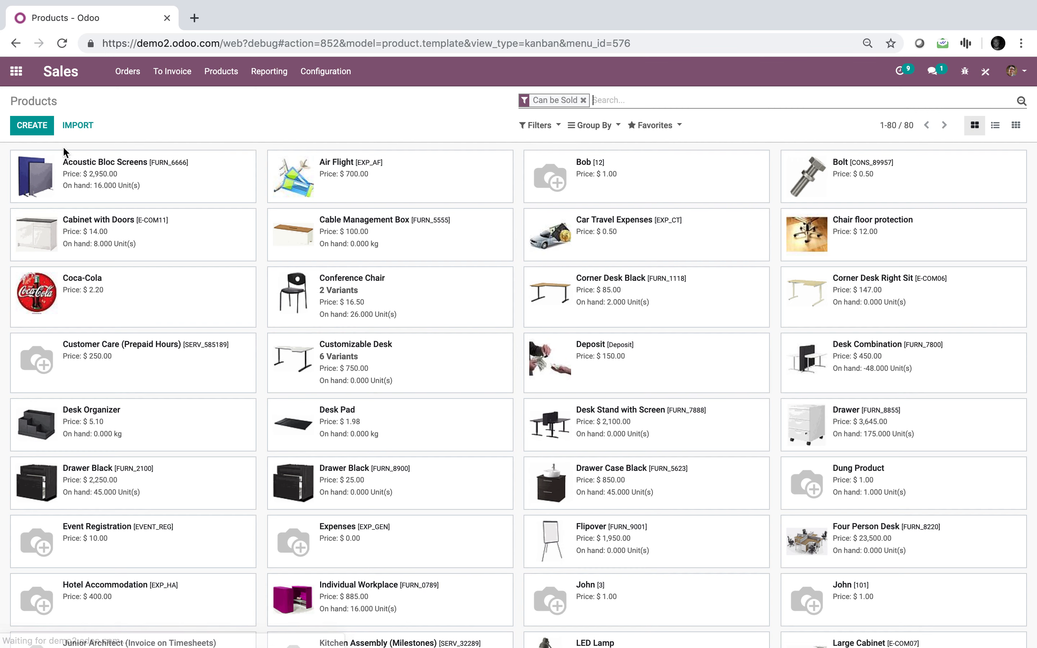
left_click(31, 129)
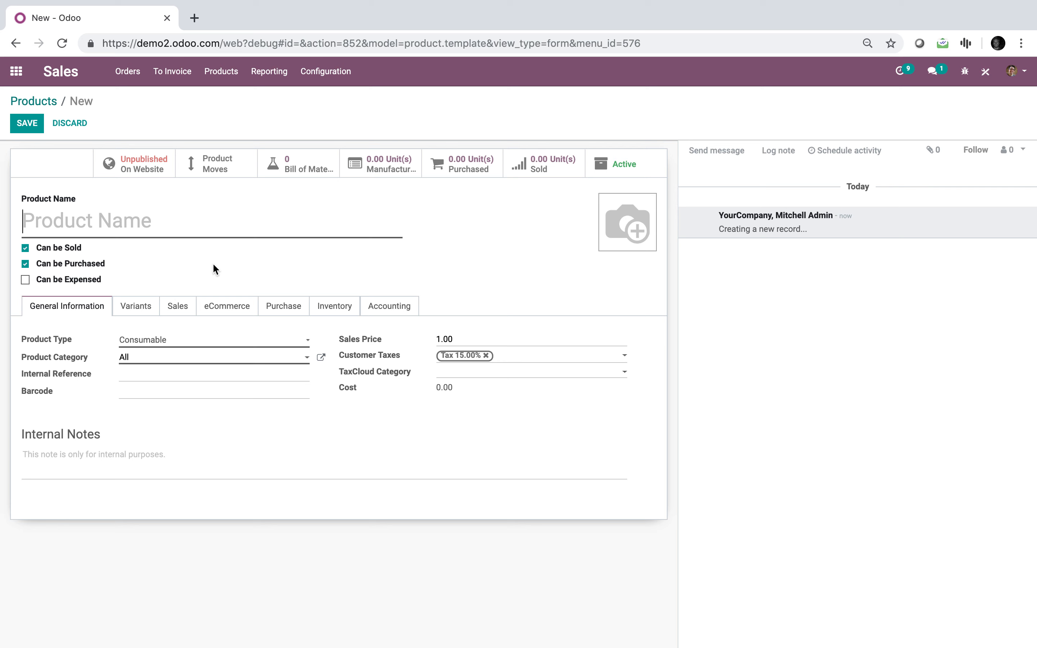
type("Arm Chair")
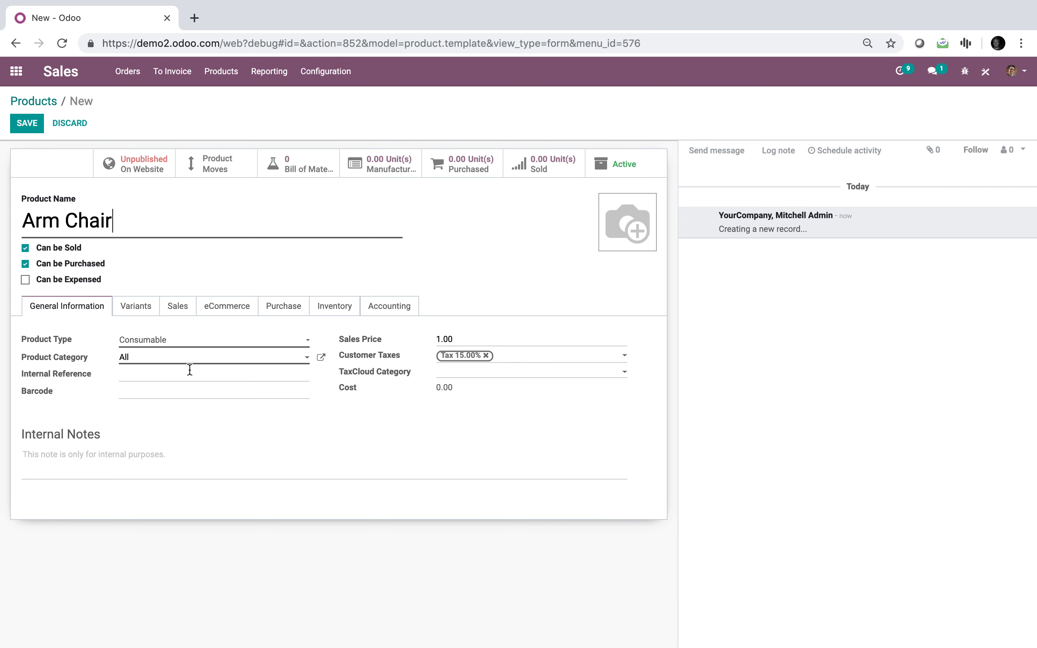
left_click(180, 372)
type("0614")
left_click(27, 123)
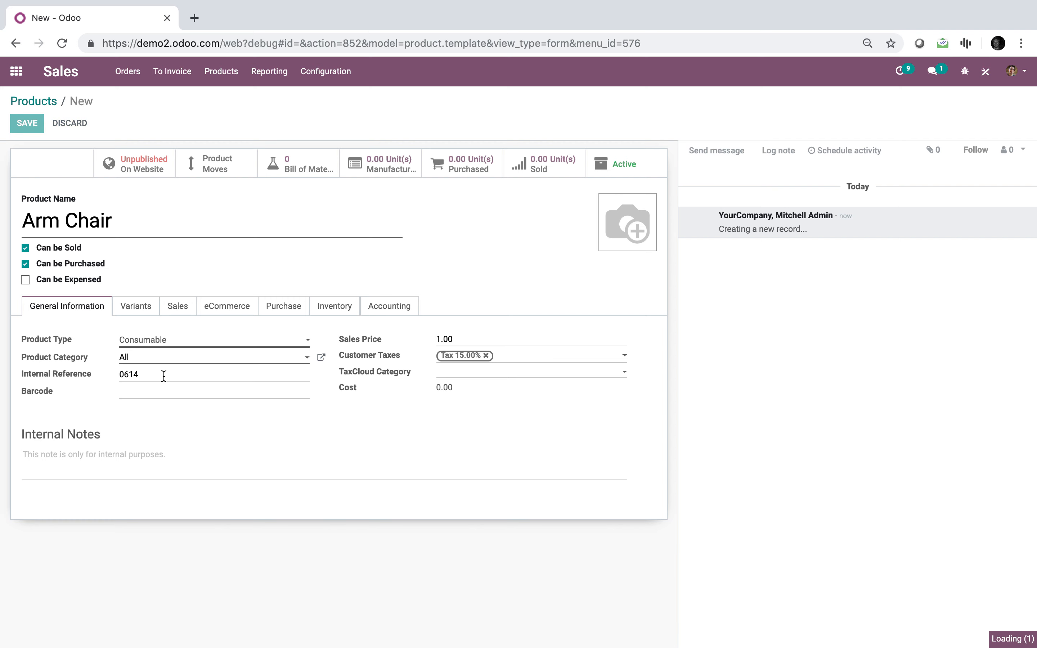
Try to create a product named Leg Chair with internal reference 0614, and leave the form discarding the record
left_click(42, 101)
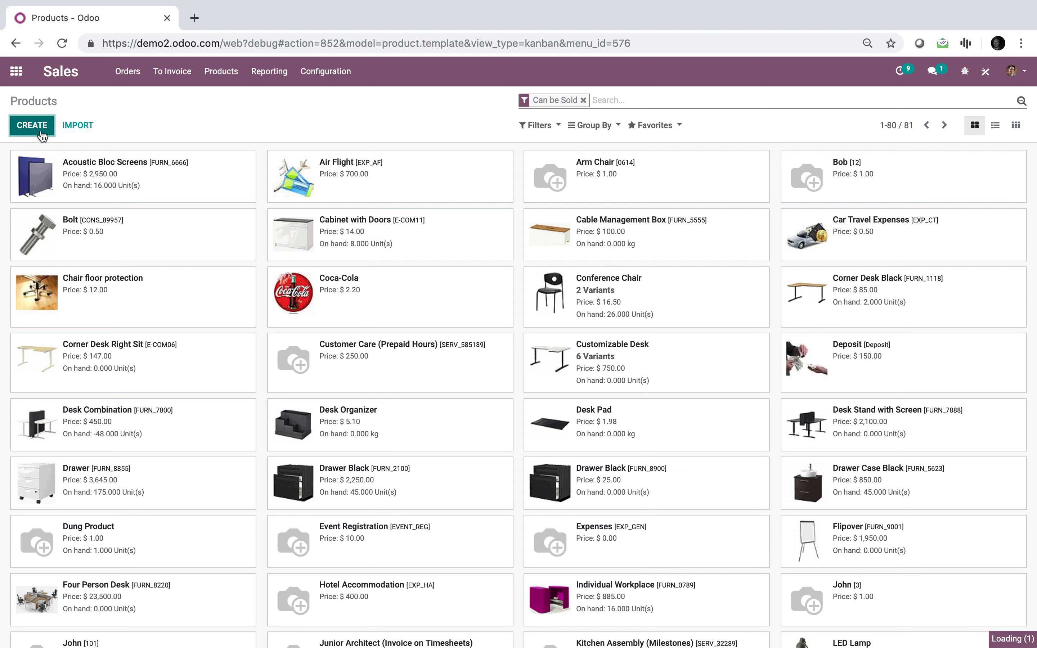
left_click(40, 133)
type("Leg Chair")
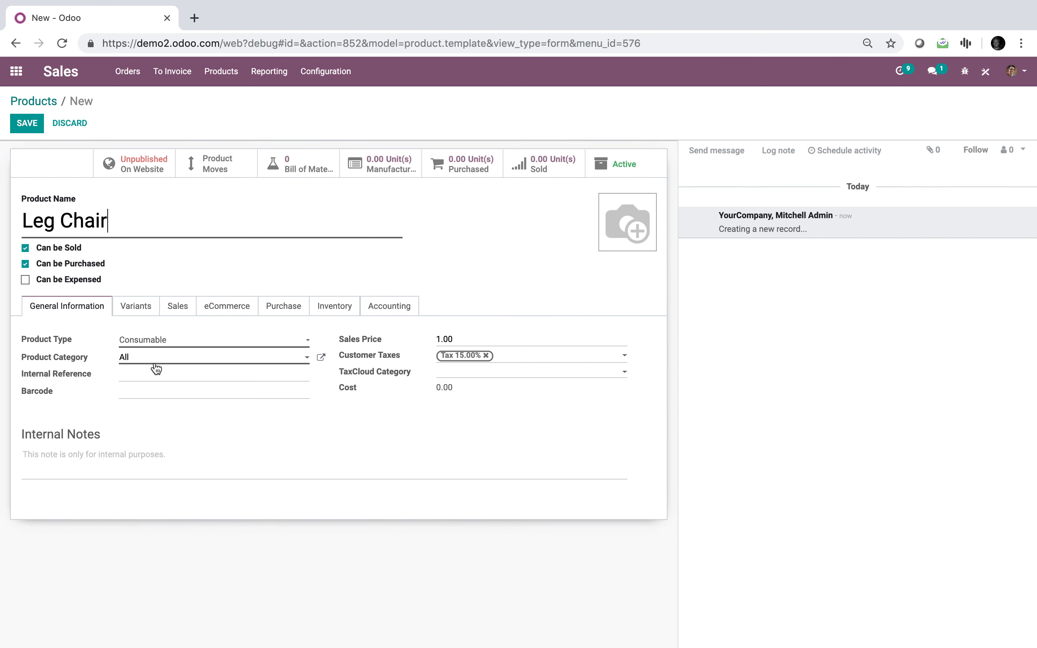
left_click(156, 371)
left_click(27, 123)
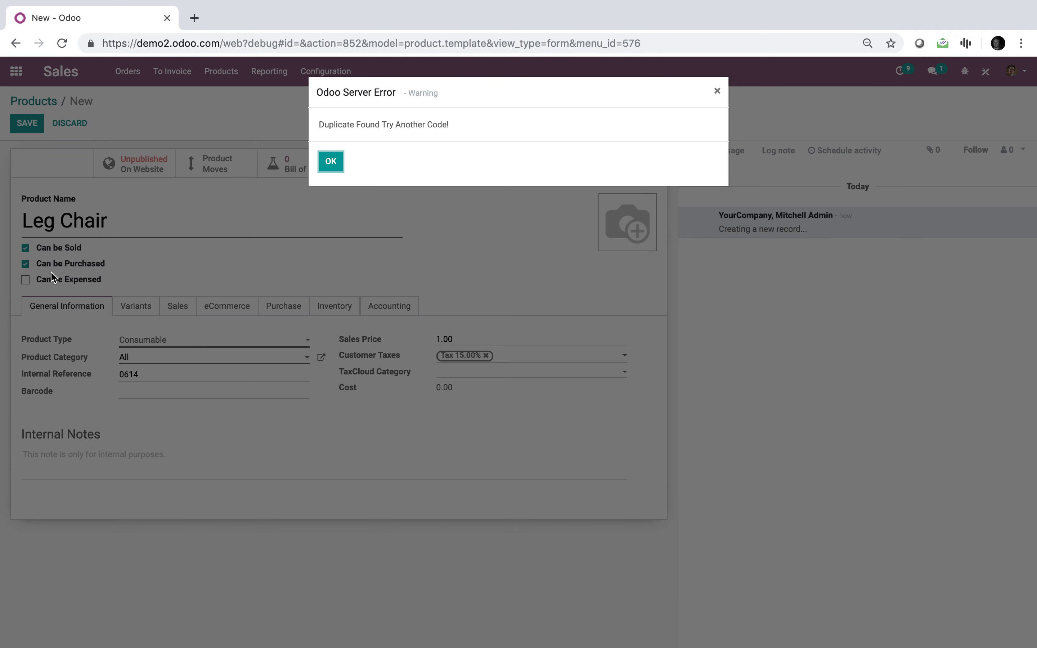
left_click(331, 161)
left_click(16, 72)
left_click(336, 163)
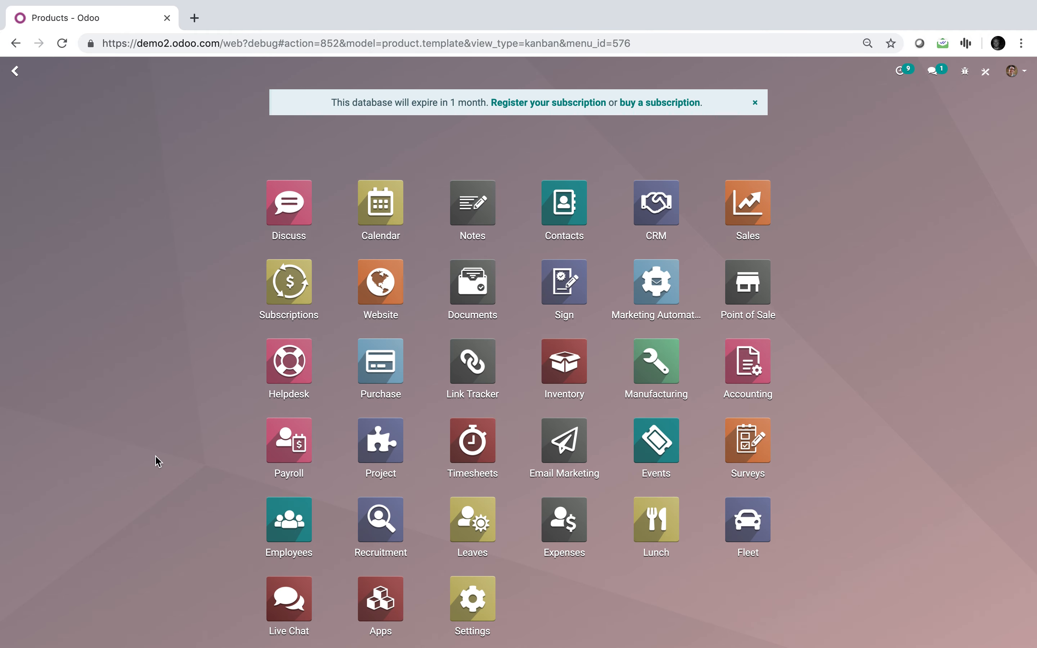
Reopen the Duplicate action from the Automated Actions list in the technical settings
type("automat")
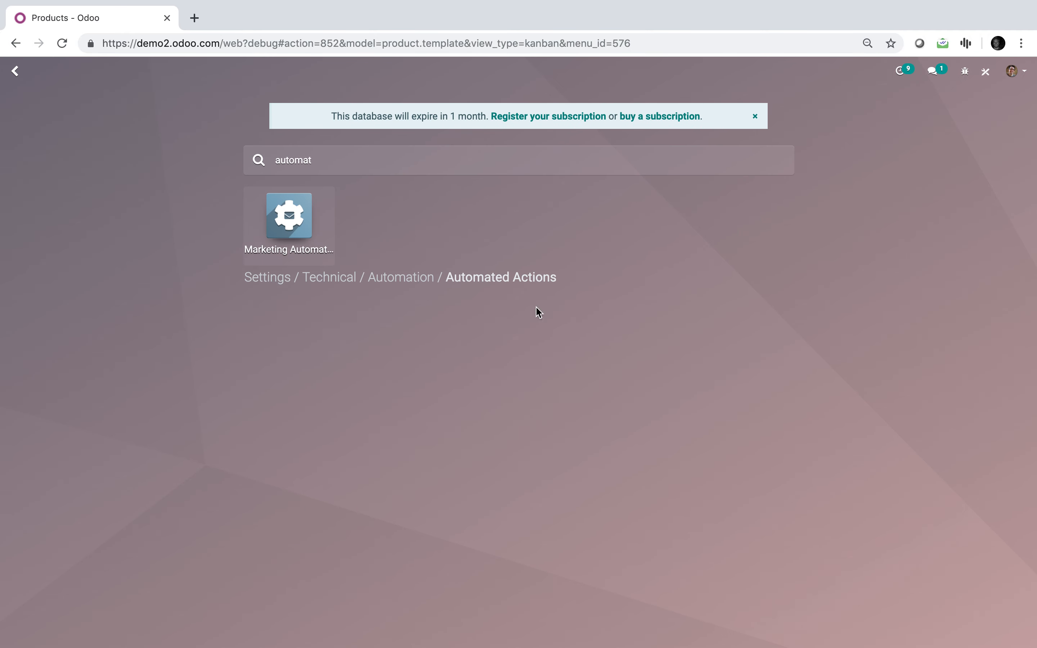
left_click(510, 278)
left_click(325, 348)
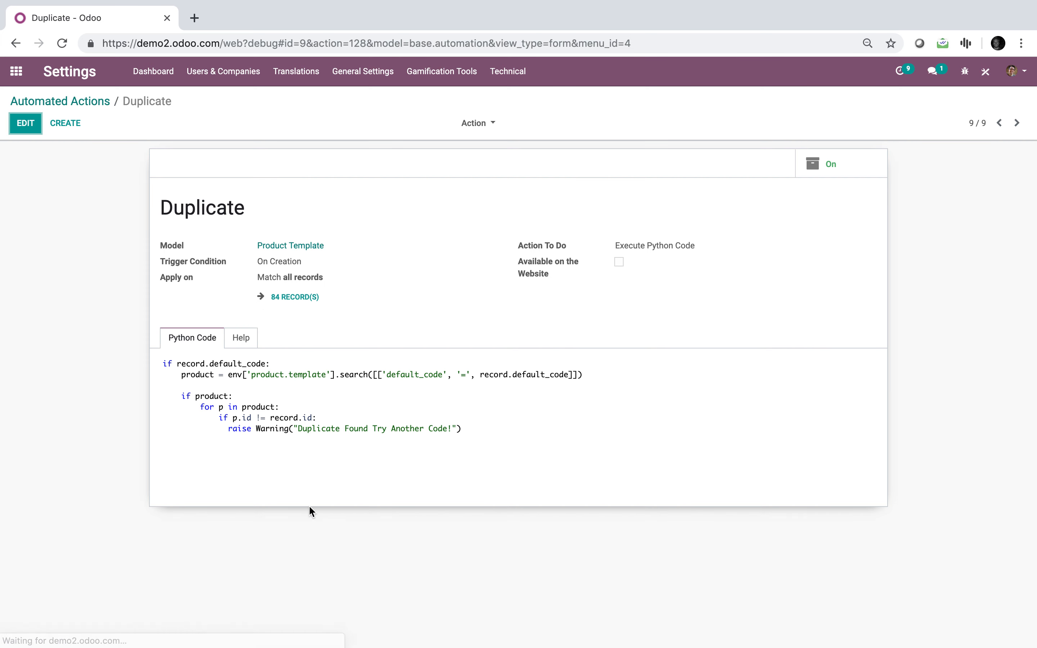
Edit the Duplicate action and replace the searched field default_code with name in the product.template search
left_click(25, 130)
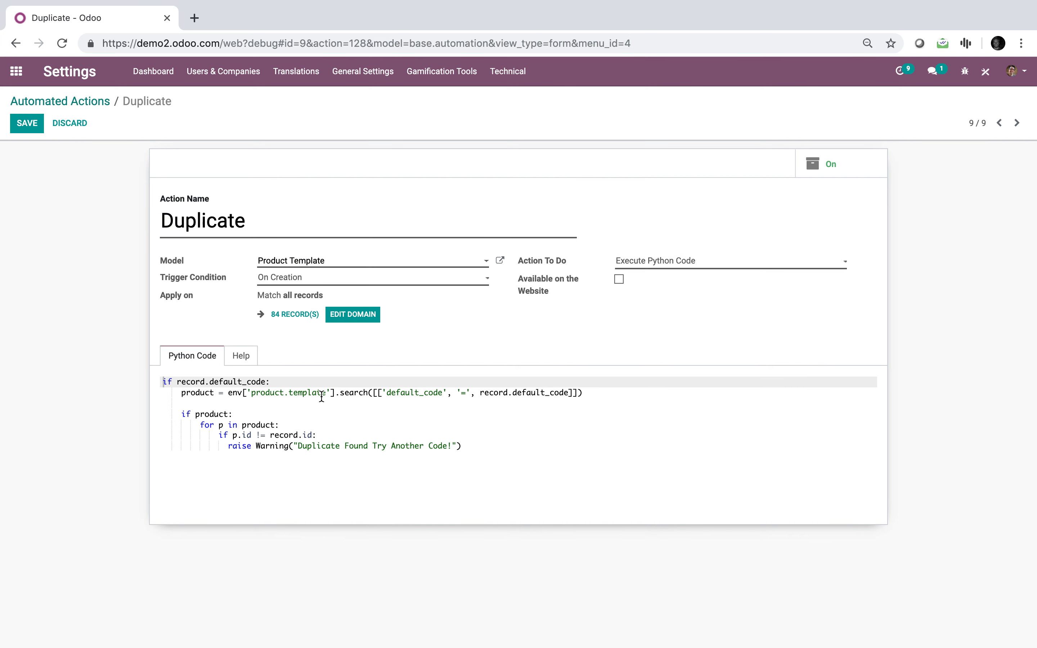
left_click_drag(326, 393, 253, 392)
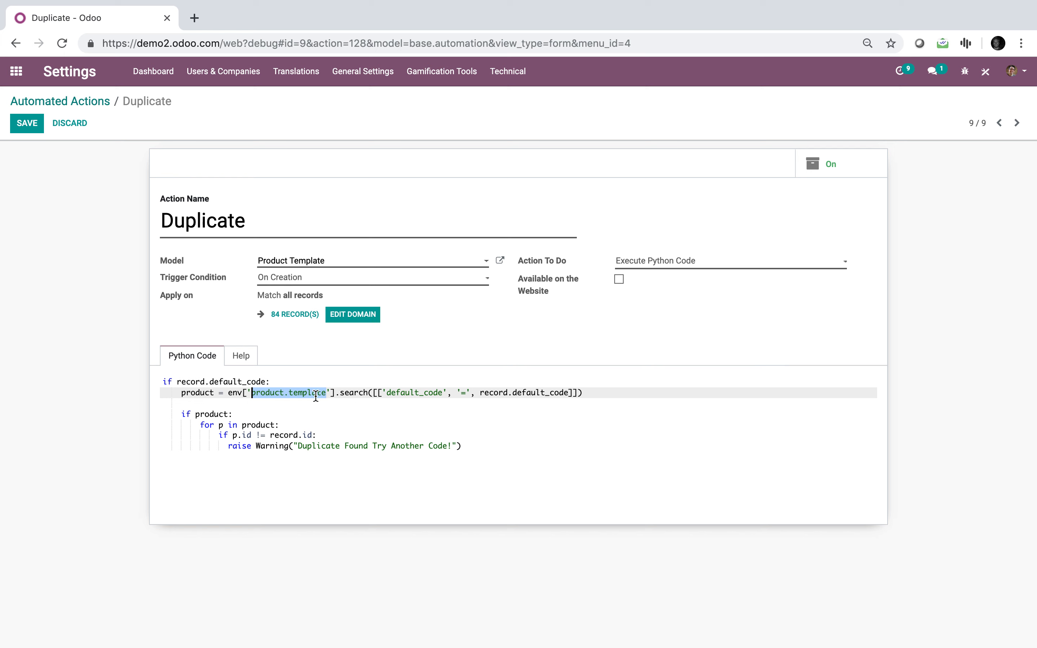
double_click(419, 392)
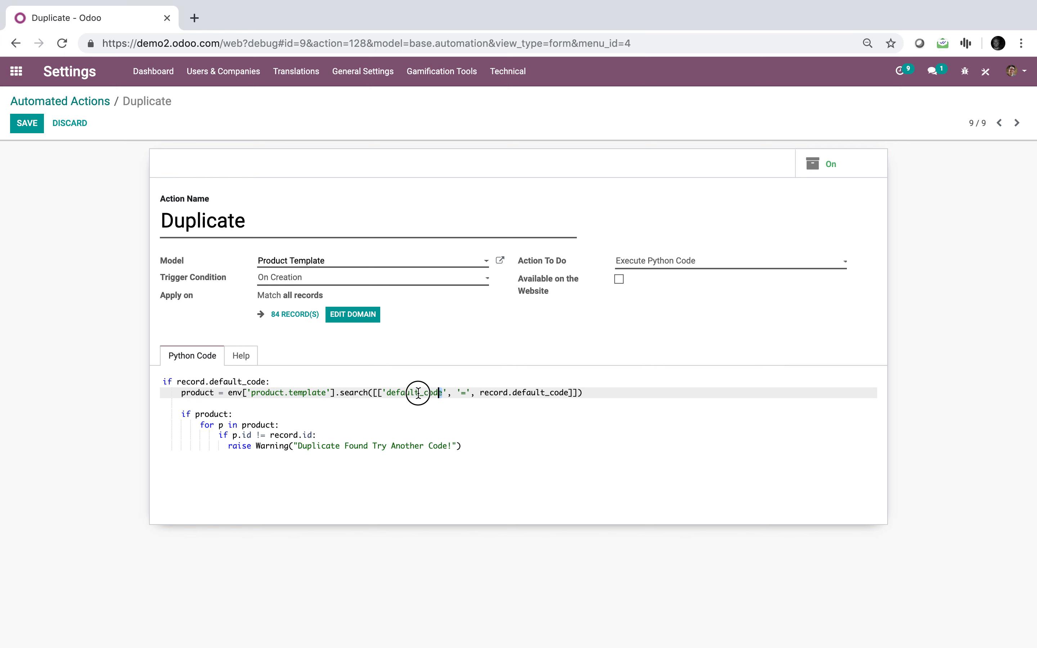
key("BackSpace")
type("name")
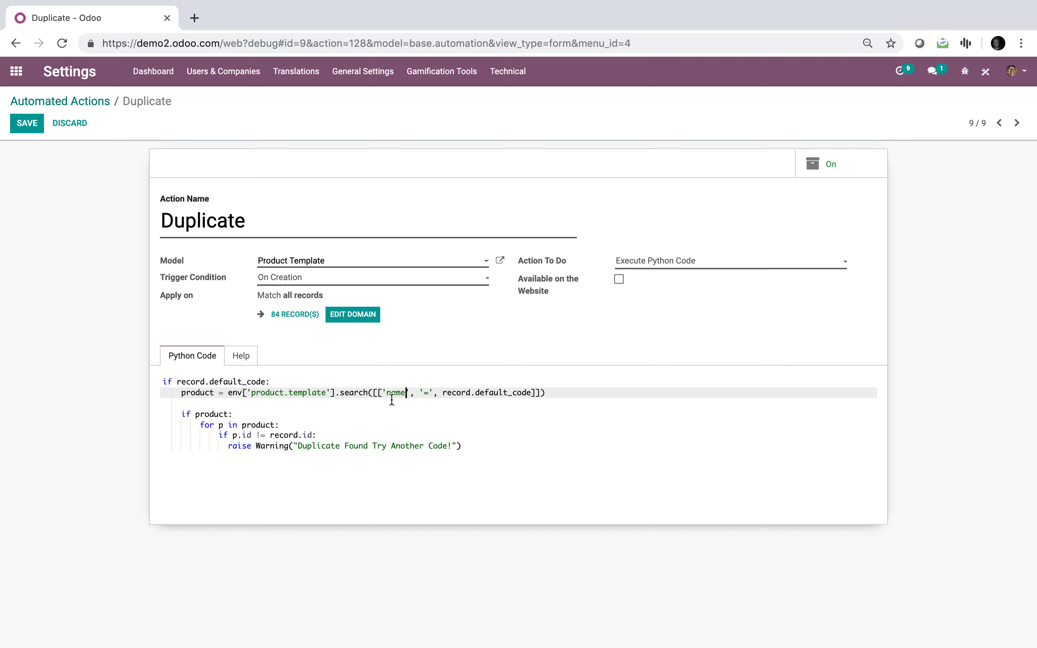
Change the value compared in the product.template search to record.name and save the automated action
left_click(456, 437)
left_click_drag(526, 394, 480, 393)
key("BackSpace")
key("BackSpace")
type("nam")
left_click(254, 436)
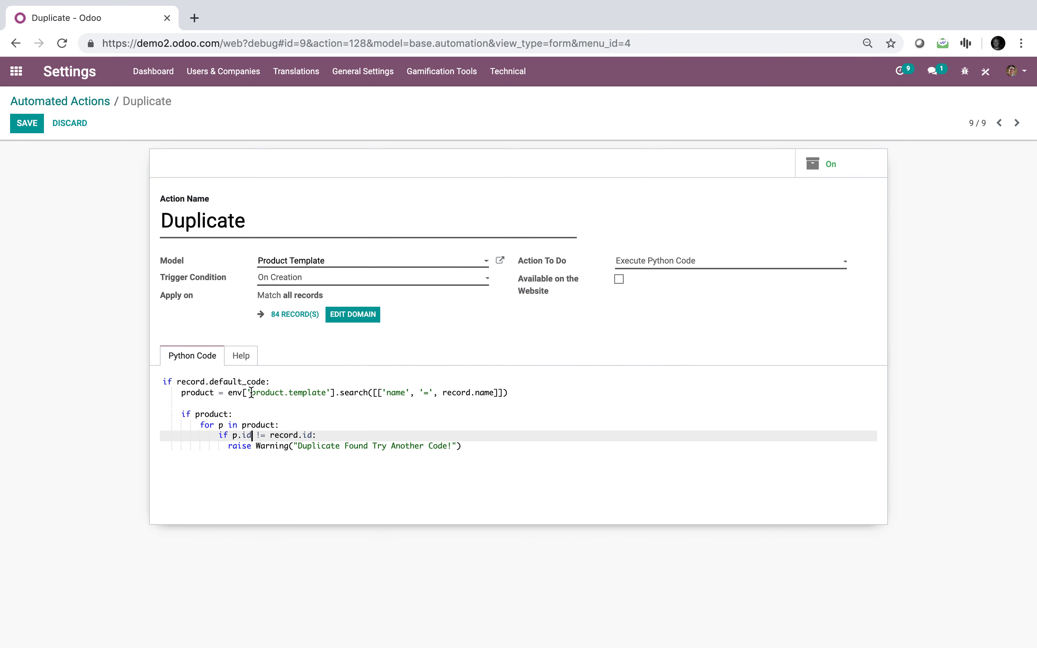
left_click(30, 122)
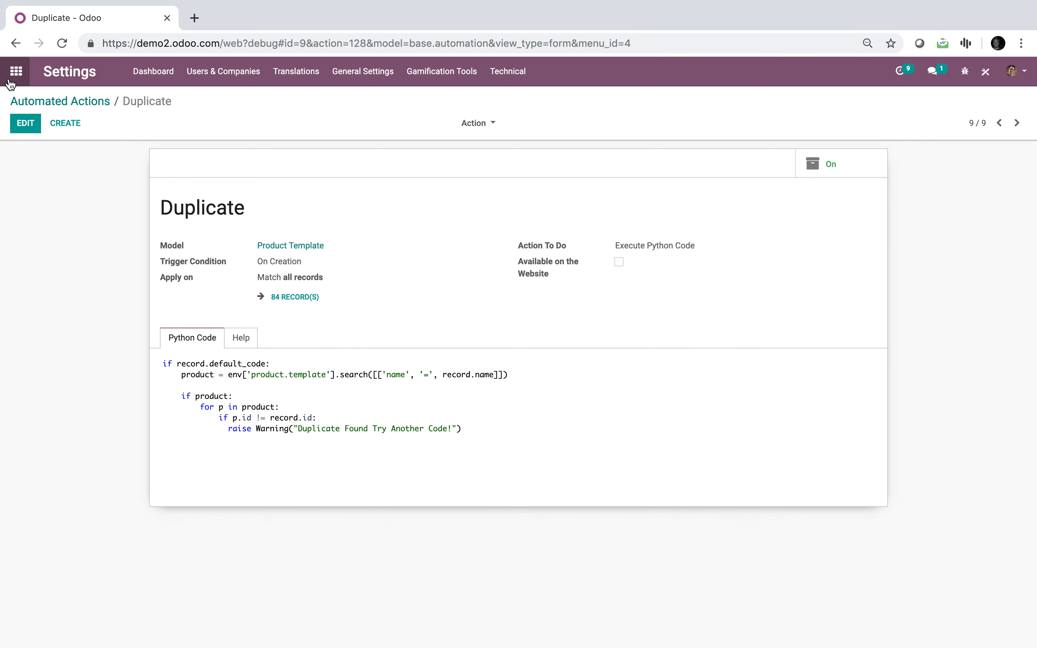
Return to the overview of all installed apps
left_click(16, 70)
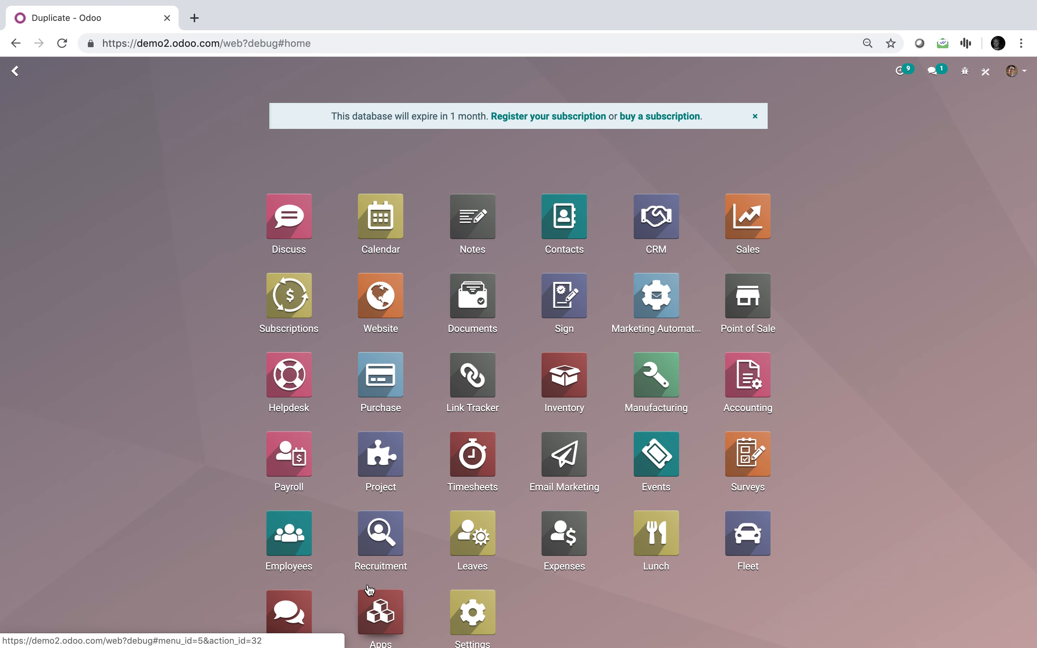